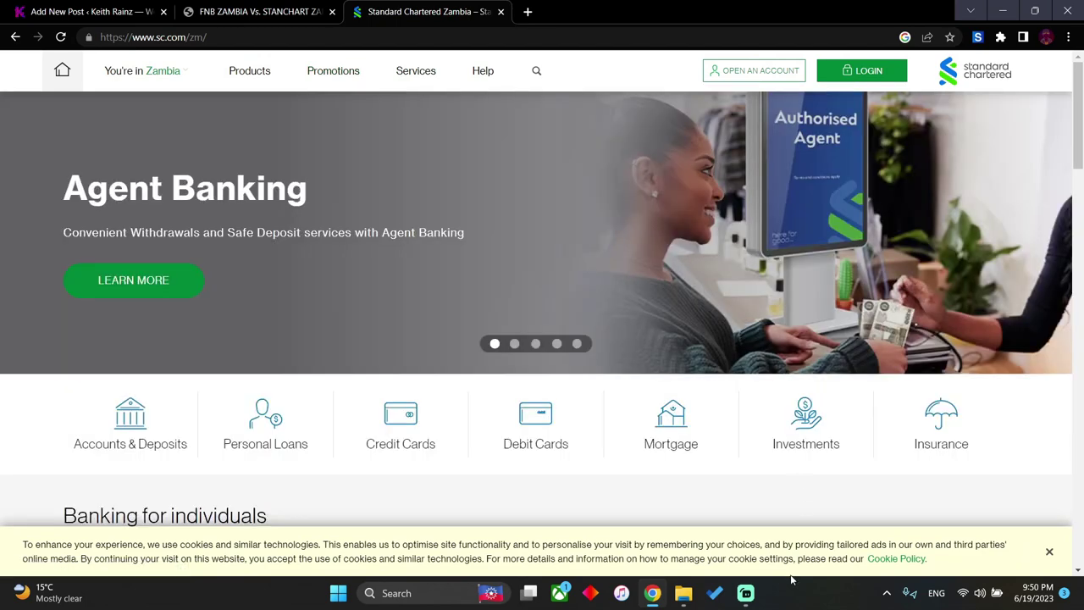
click(765, 72)
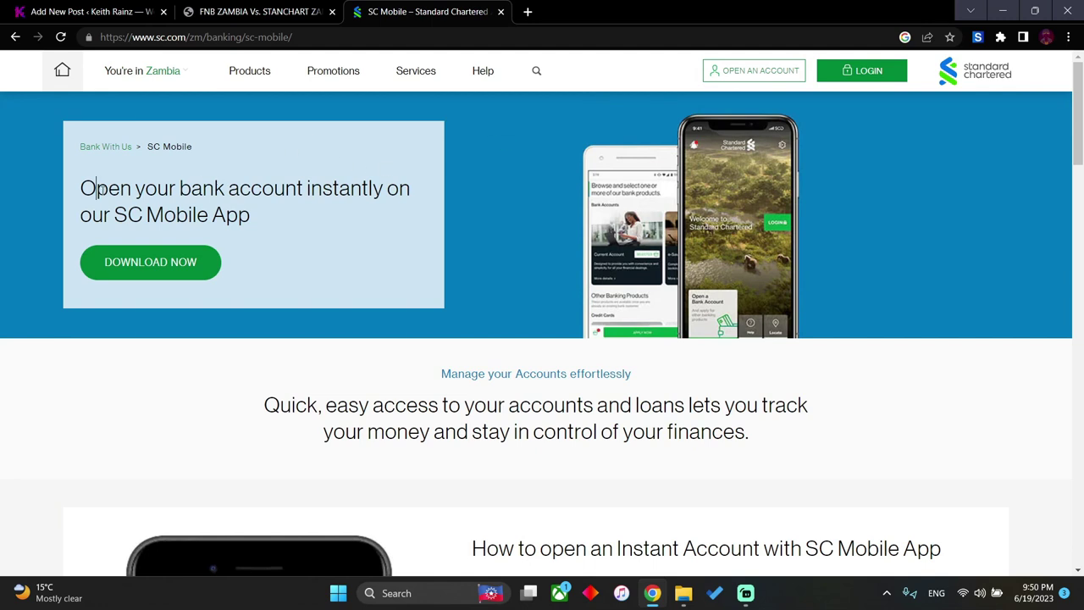
drag(96, 188, 276, 271)
click(292, 269)
click(158, 263)
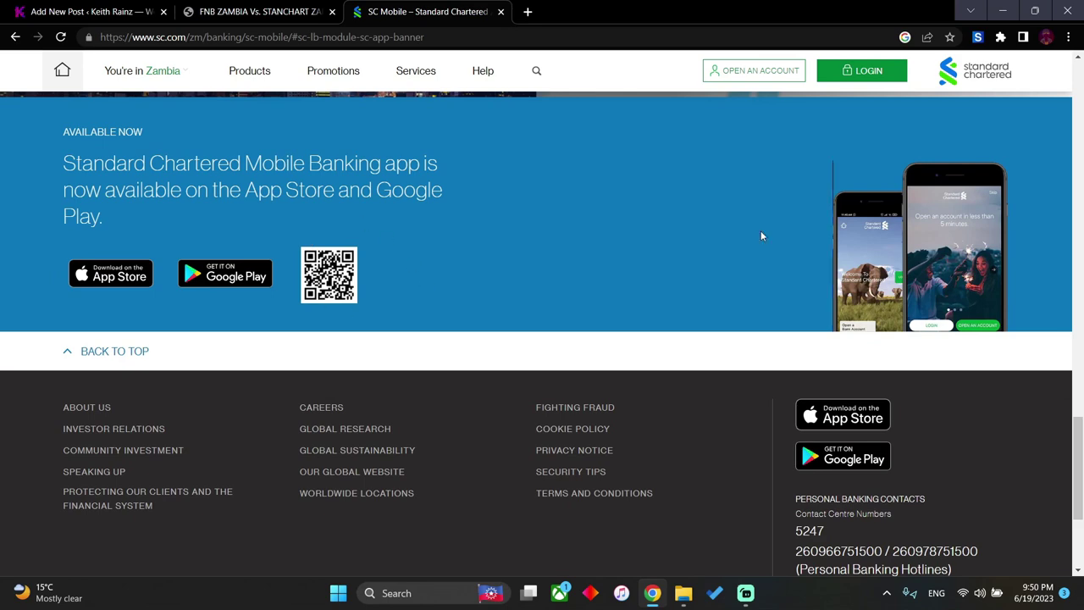
scroll(780, 222, up, 3)
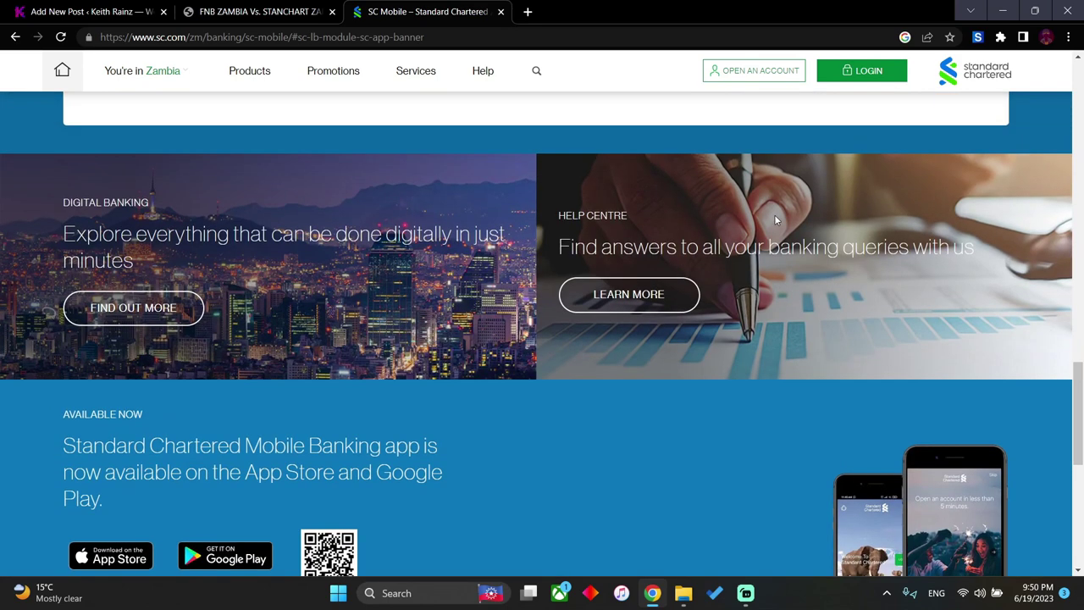
Load fnbzambia.co.zm in a new browser tab and look up its personal cheque accounts through the For me section
click(528, 11)
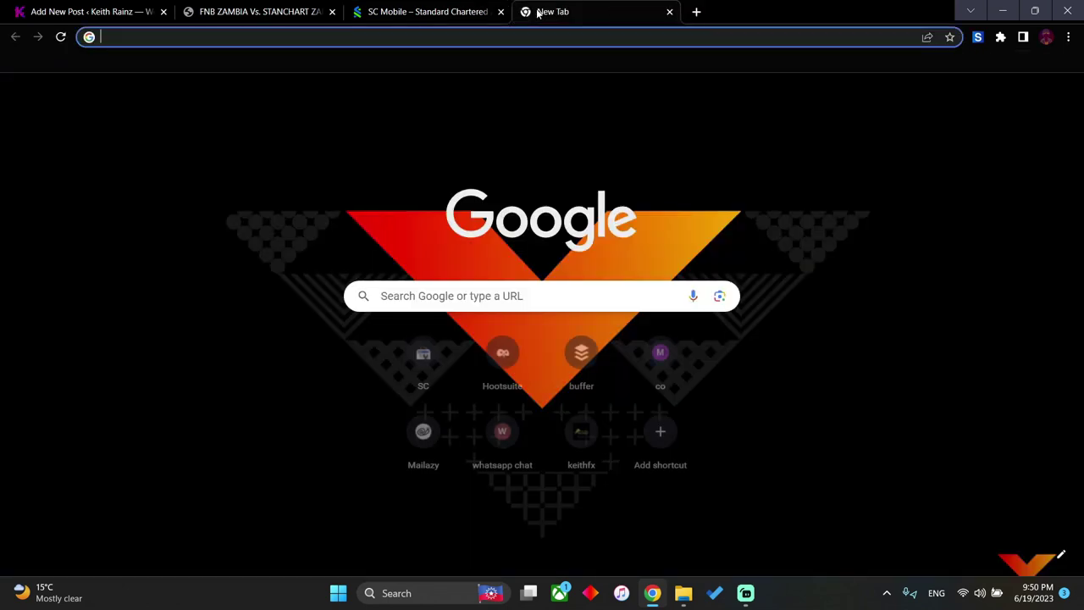
text(fnbzambia.co.zm)
key(Return)
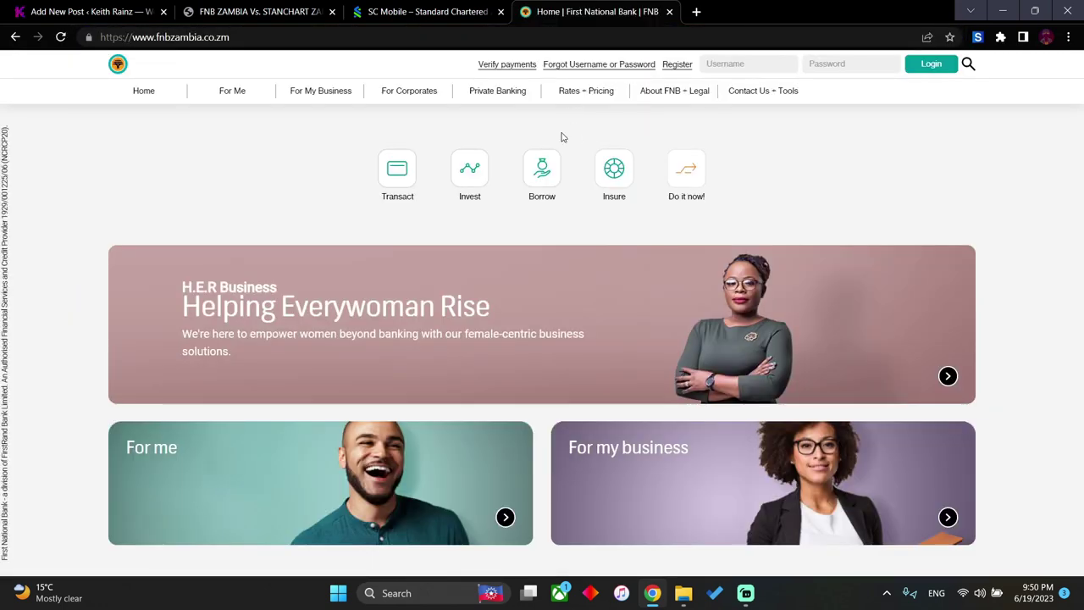
click(279, 485)
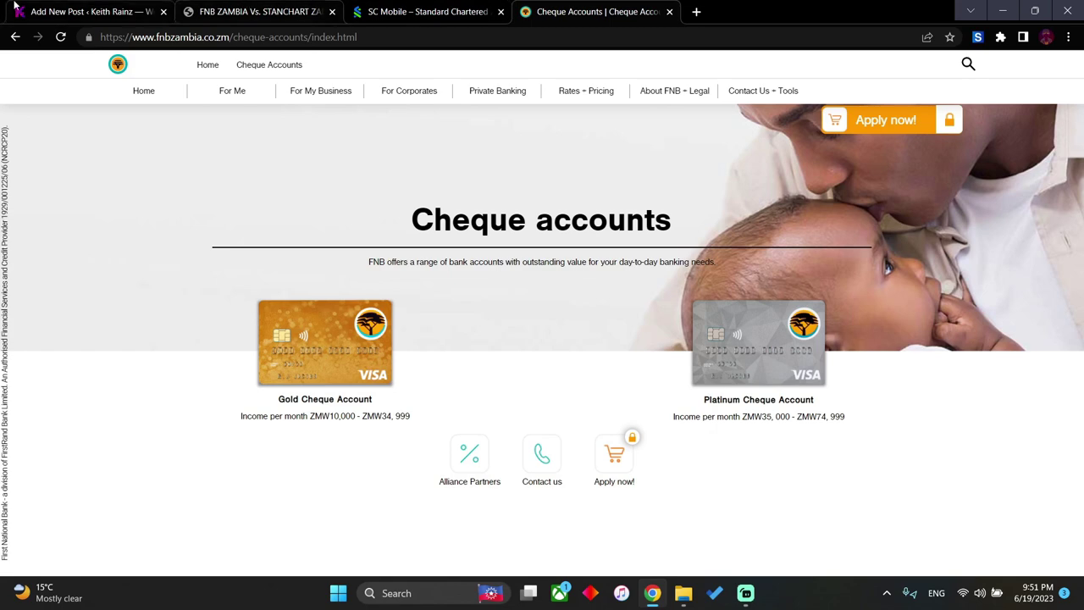
Return to the WordPress draft, add FEES as the next feature in the comparison table and enter wins for STANCHART
click(101, 11)
click(53, 419)
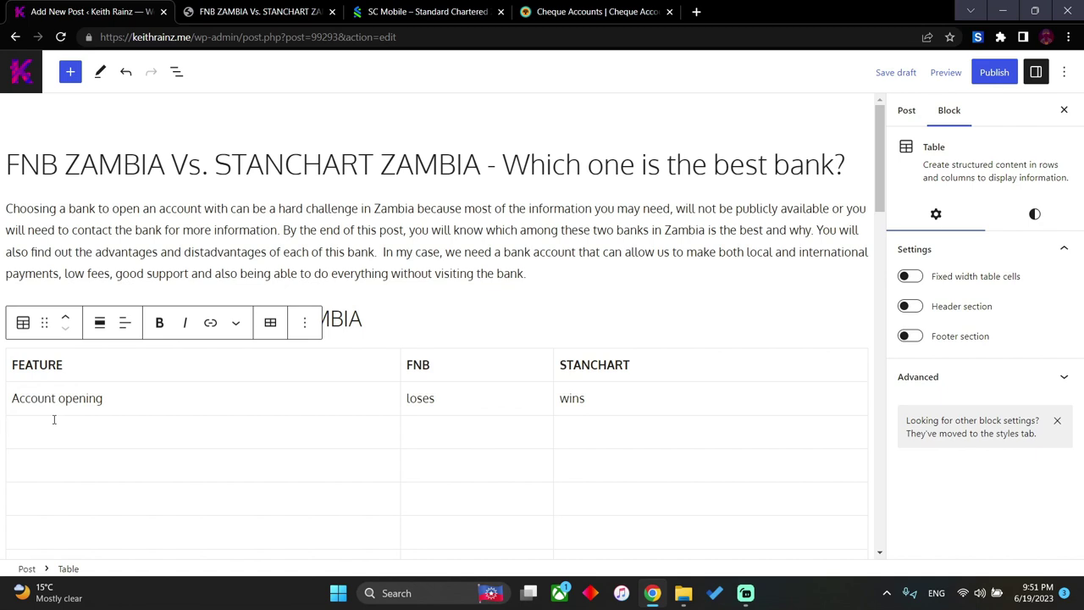
text(FEES)
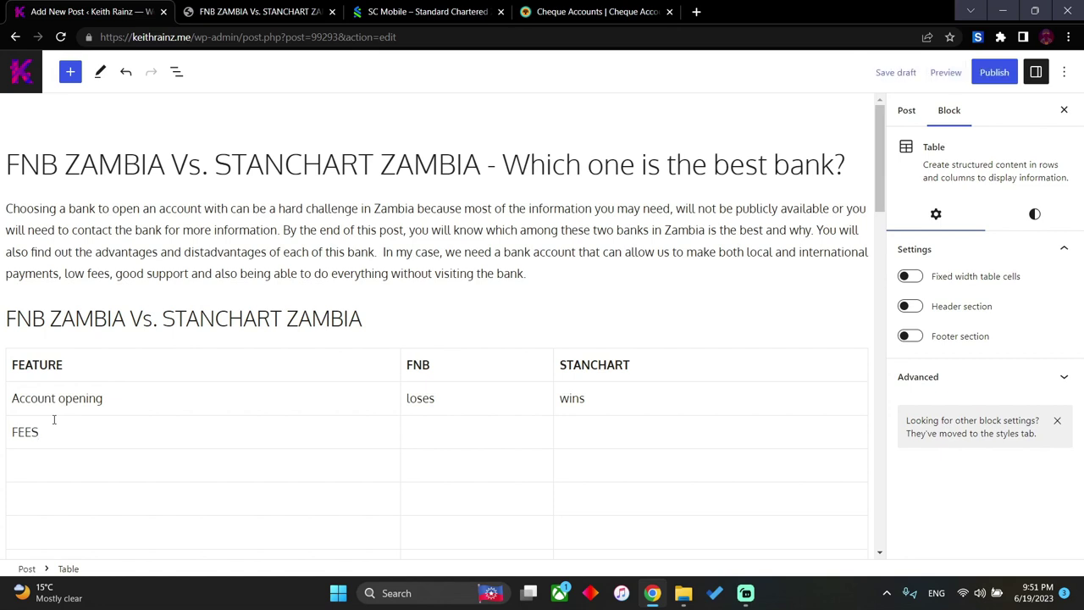
click(463, 431)
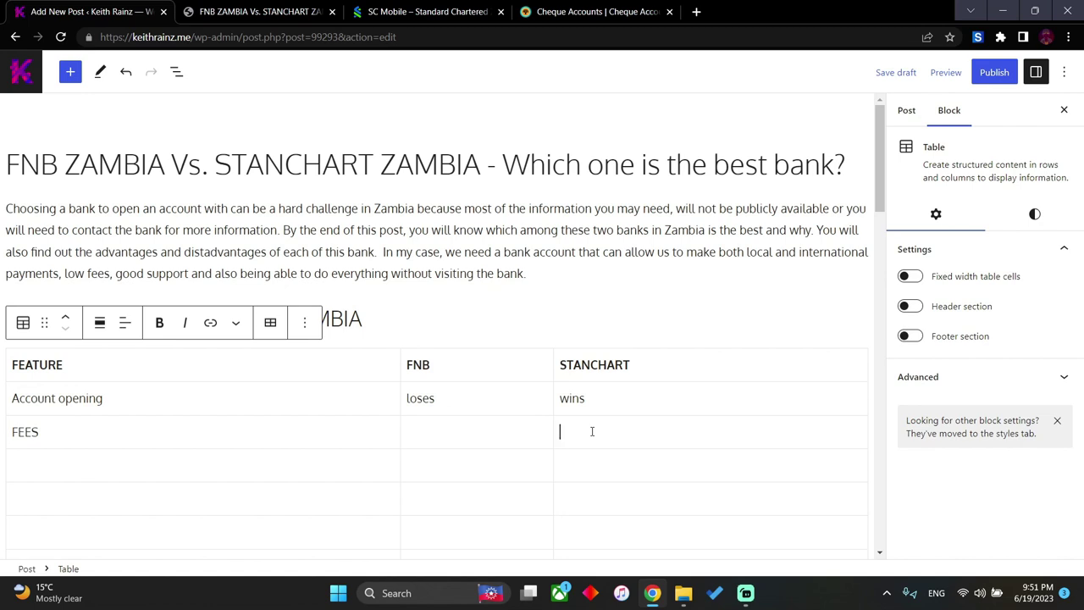
text(wins)
Change FNB's Account opening result to lost and enter lost for FNB in the FEES row
double_click(416, 398)
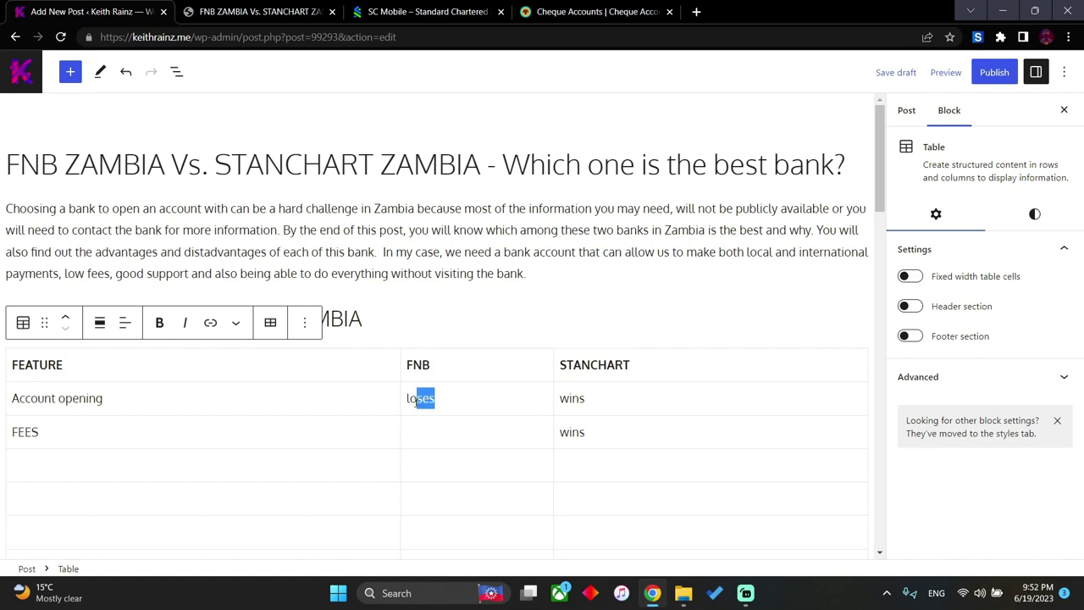
text(lost)
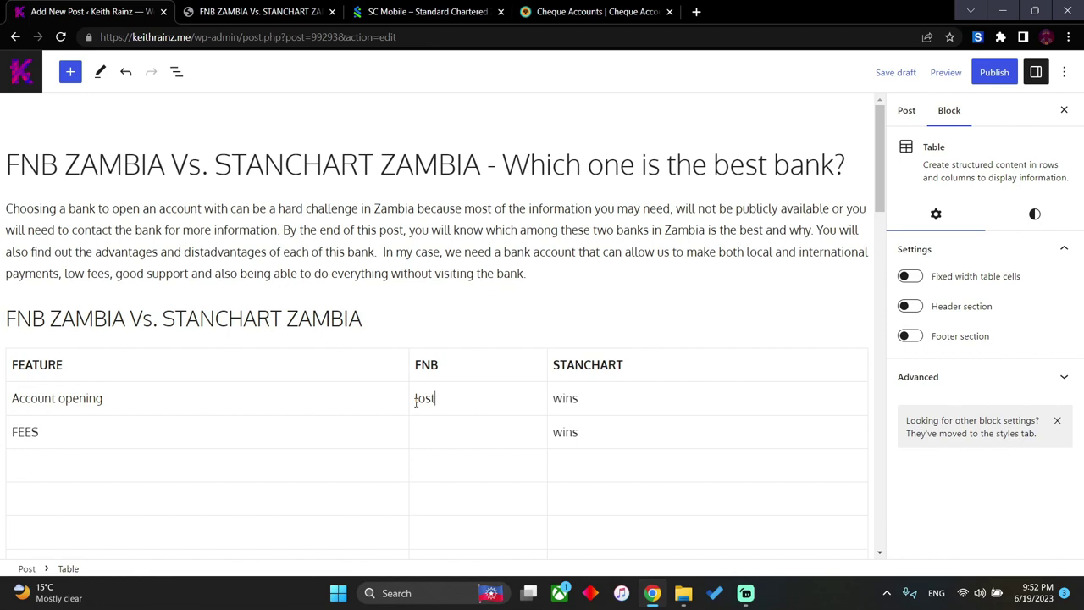
mouse_move(421, 403)
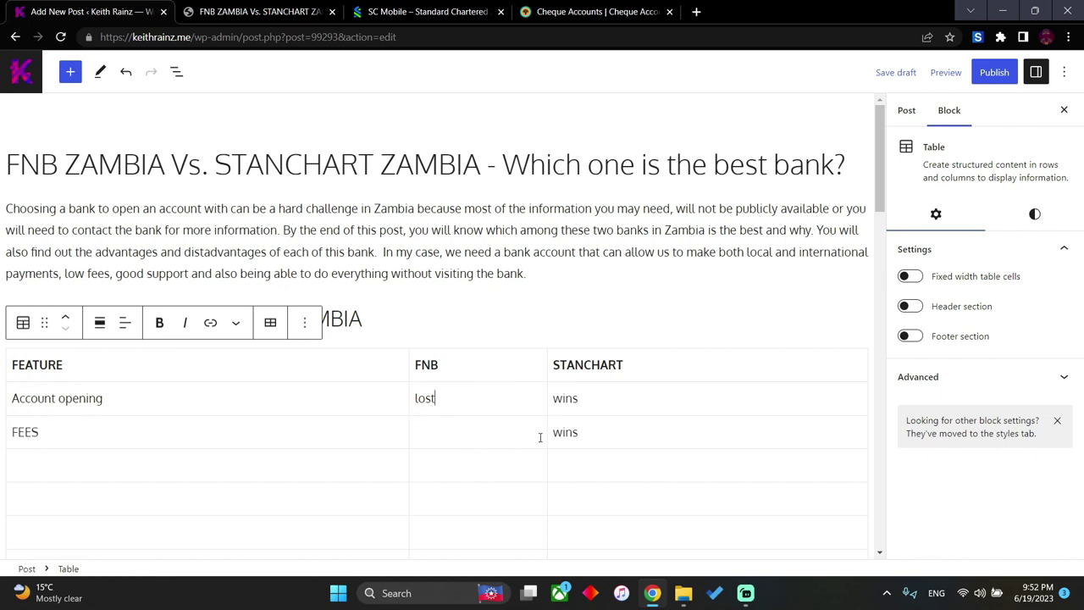
click(595, 436)
click(445, 432)
text(los)
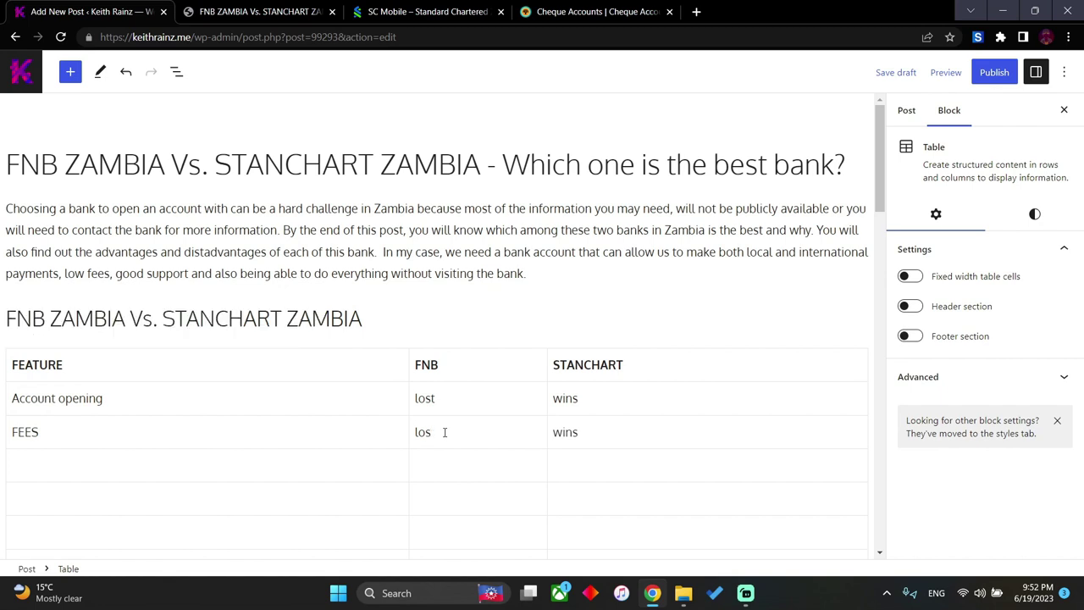
text(t)
Fill the next table row with the feature SUPPORT, LOST for FNB and WINS for STANCHART
click(131, 470)
text(SUPPORT)
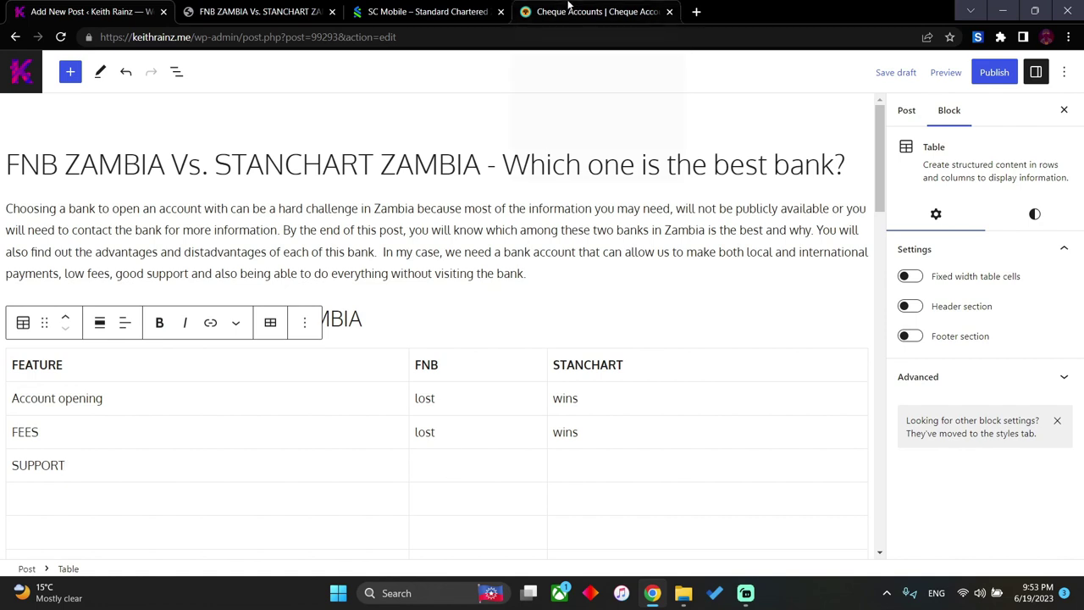
mouse_move(568, 10)
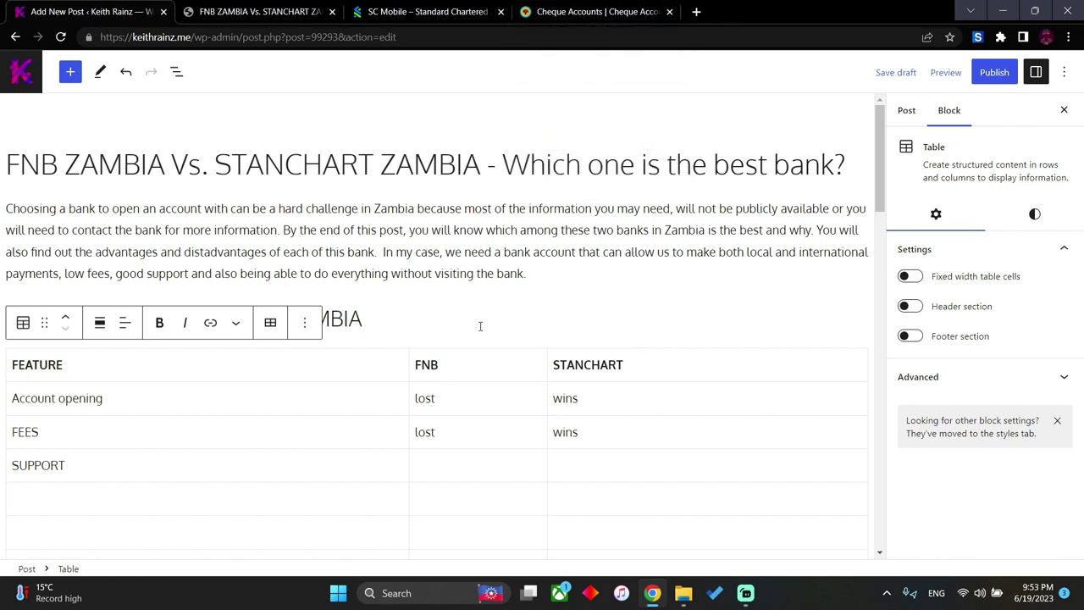
text(LOST)
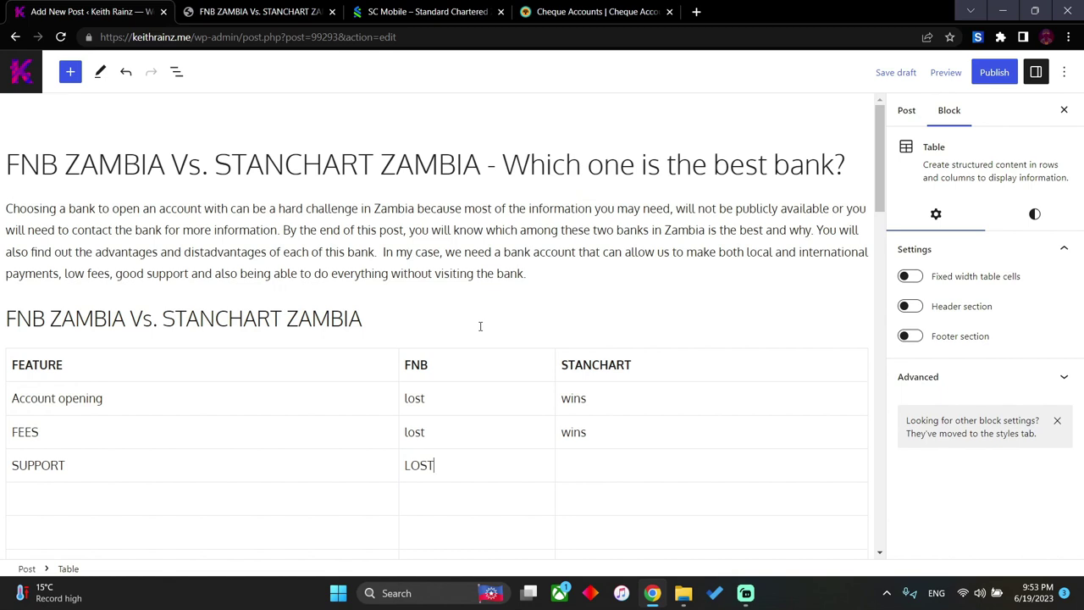
click(584, 459)
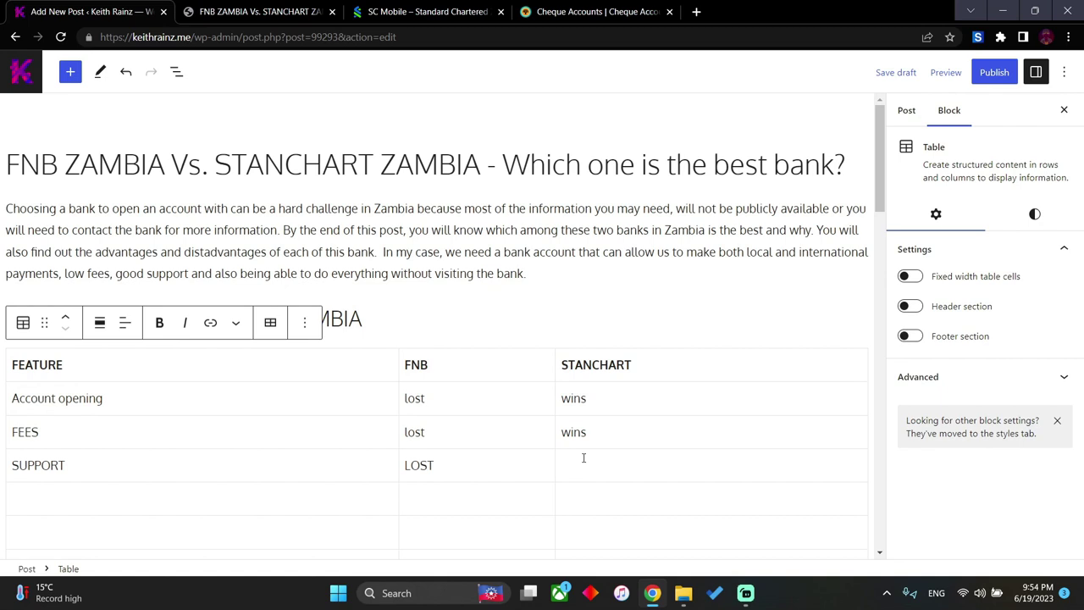
click(452, 476)
click(589, 456)
text(WINS)
Fill the row below SUPPORT with the feature SECURITY, WINS for STANCHART and LOST for FNB
click(183, 500)
text(SECURITY)
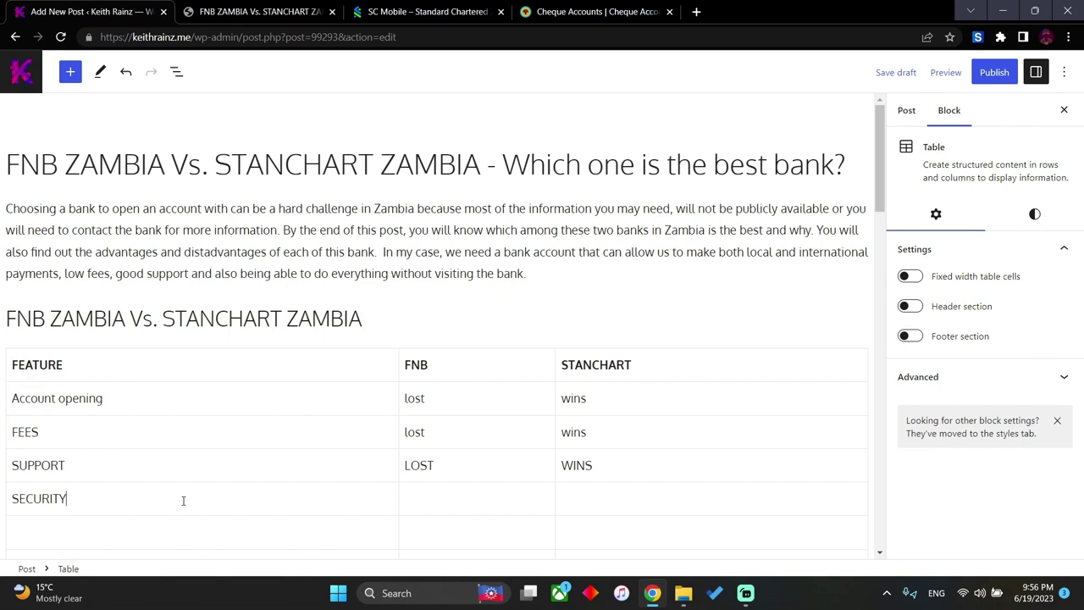
click(608, 501)
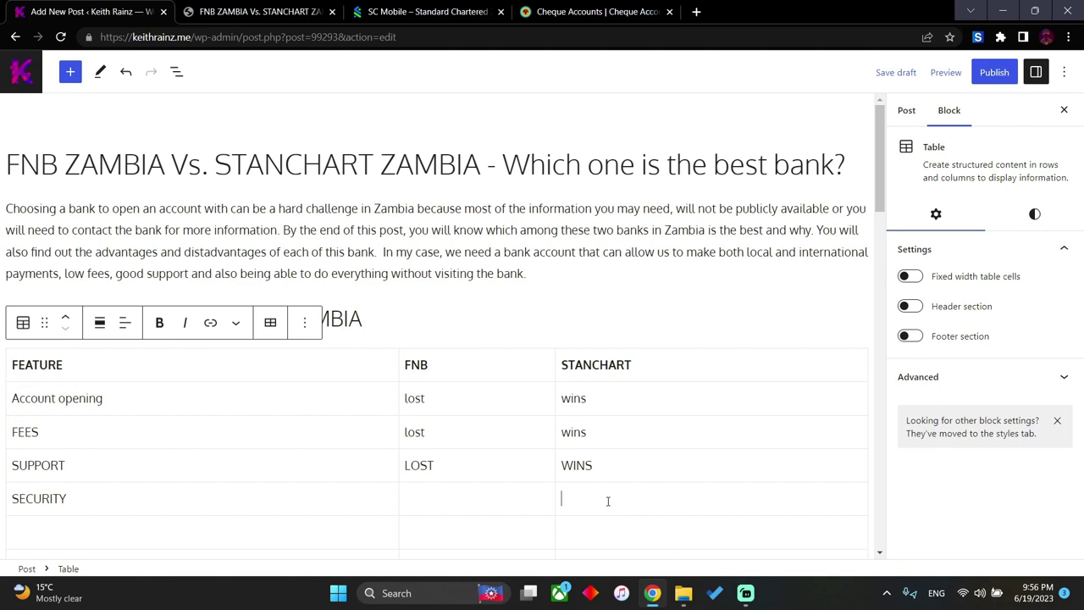
text(WINS)
click(478, 501)
text(LOST)
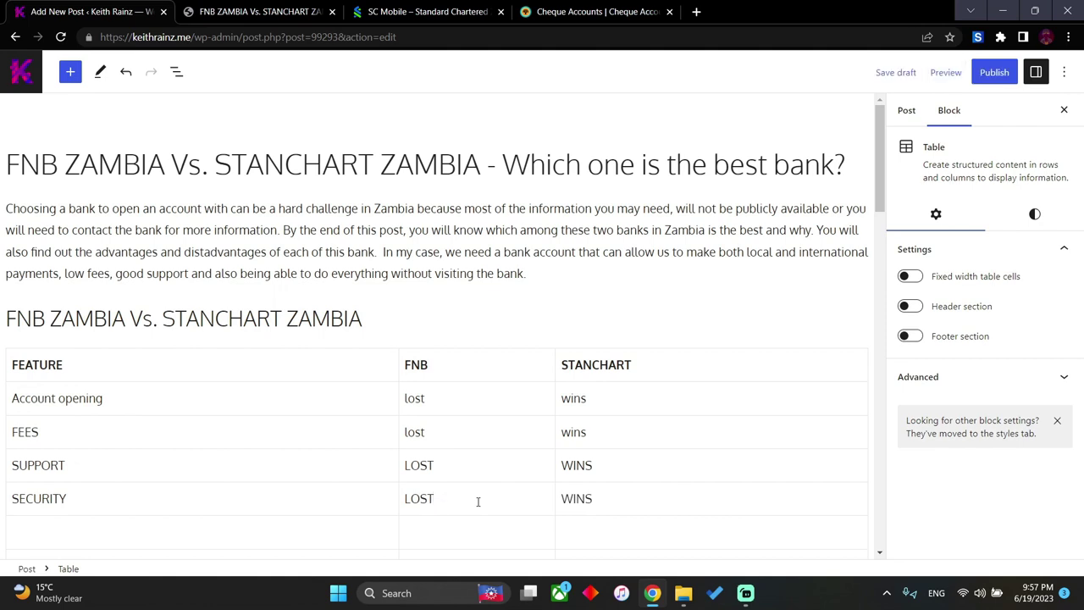
Fill the row below SECURITY with the feature USABILITY and WINS for both FNB and STANCHART
scroll(478, 502, down, 1)
click(53, 462)
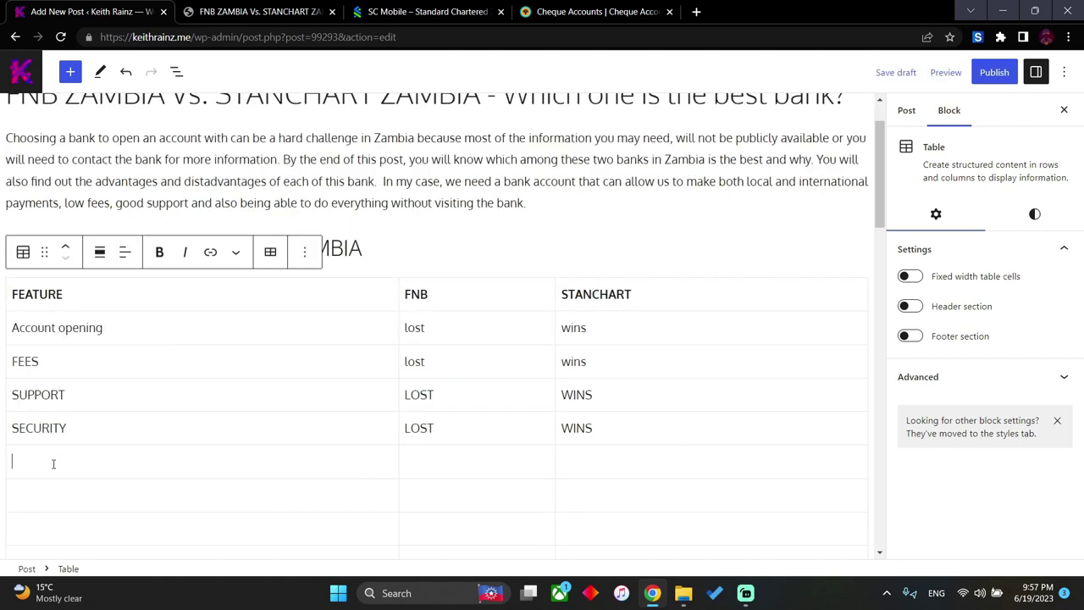
text(USAB)
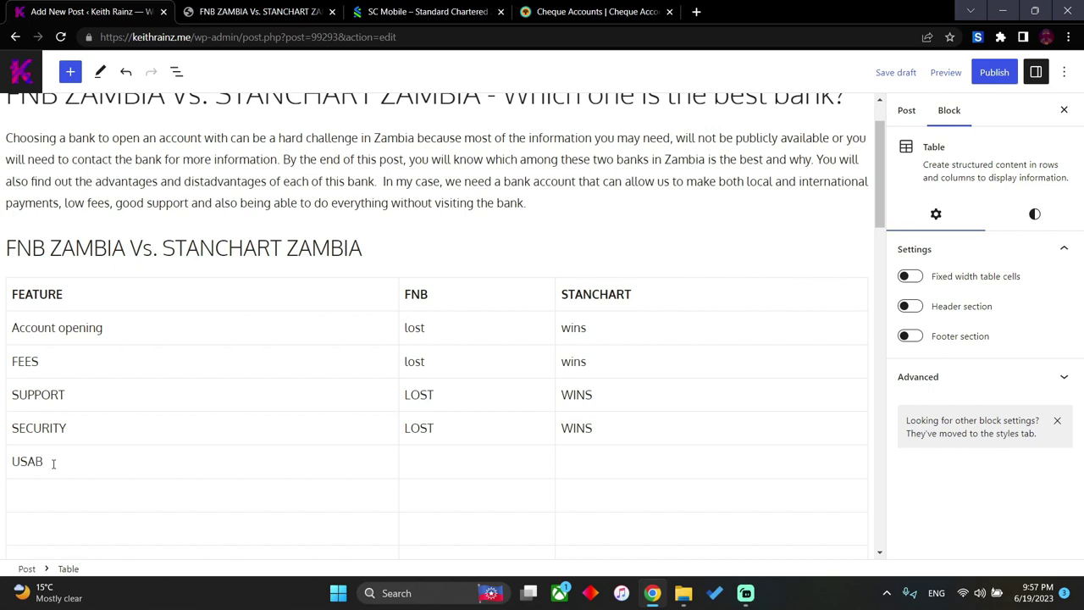
text(ILITY)
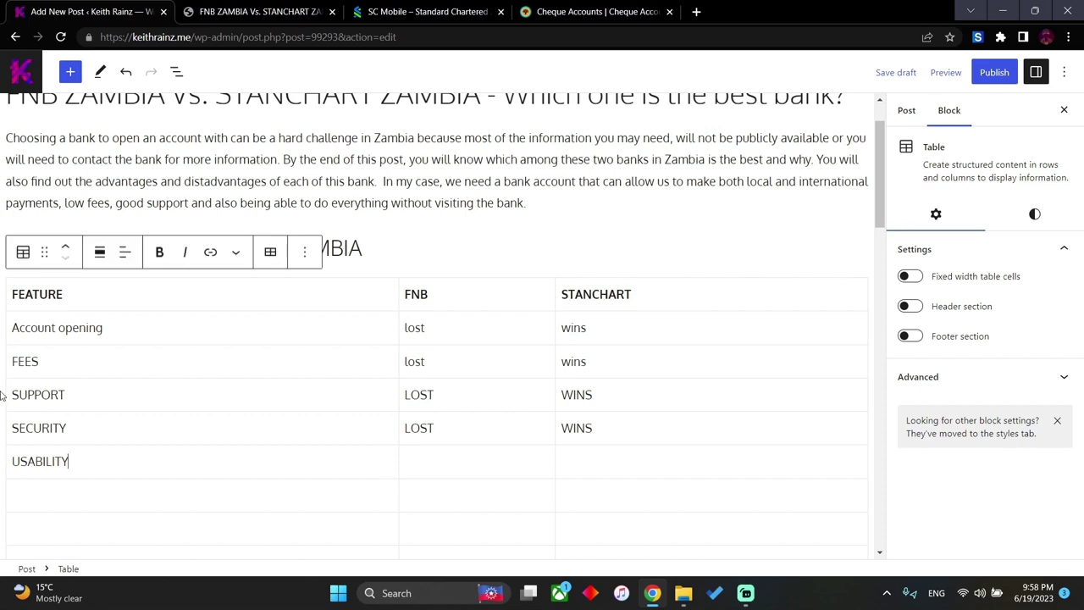
click(419, 461)
text(WIN)
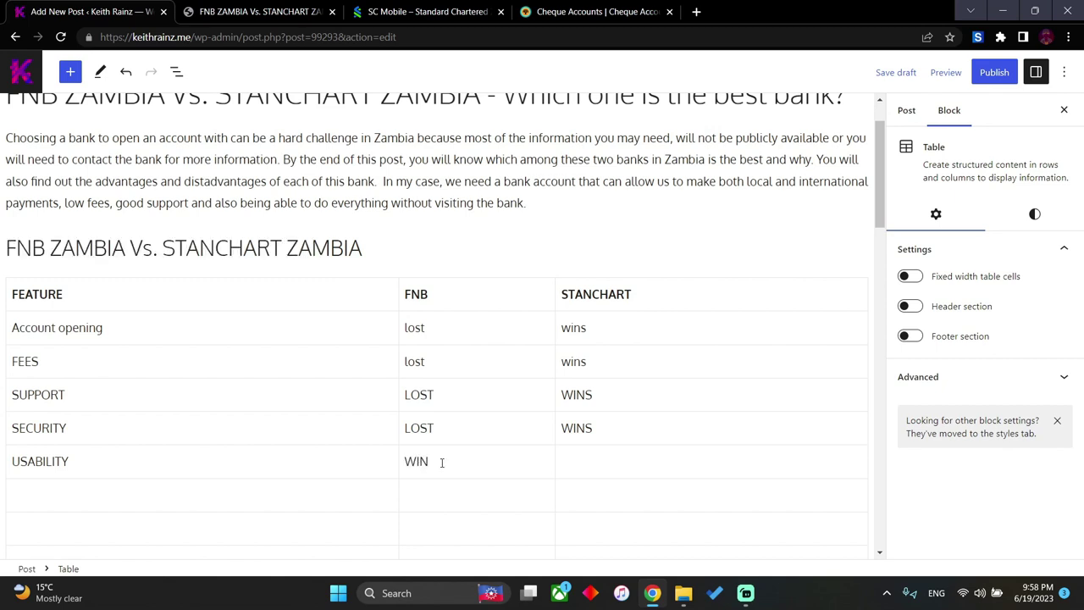
text(S)
click(573, 457)
text(WINS)
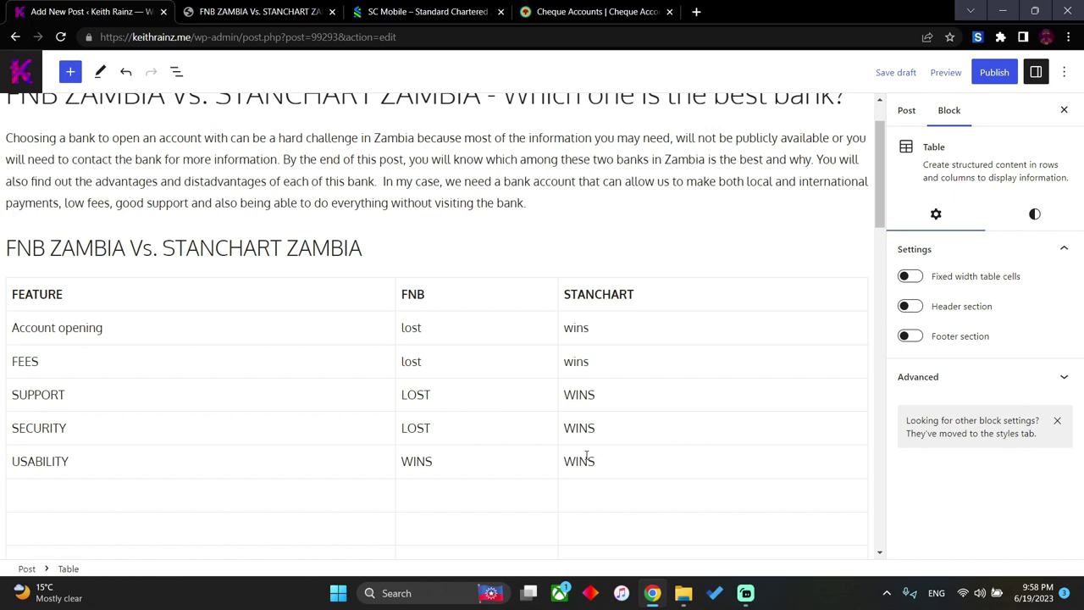
Review the post from its introductory paragraph through the completed comparison rows to the empty rows at the table's end
scroll(488, 391, down, 1)
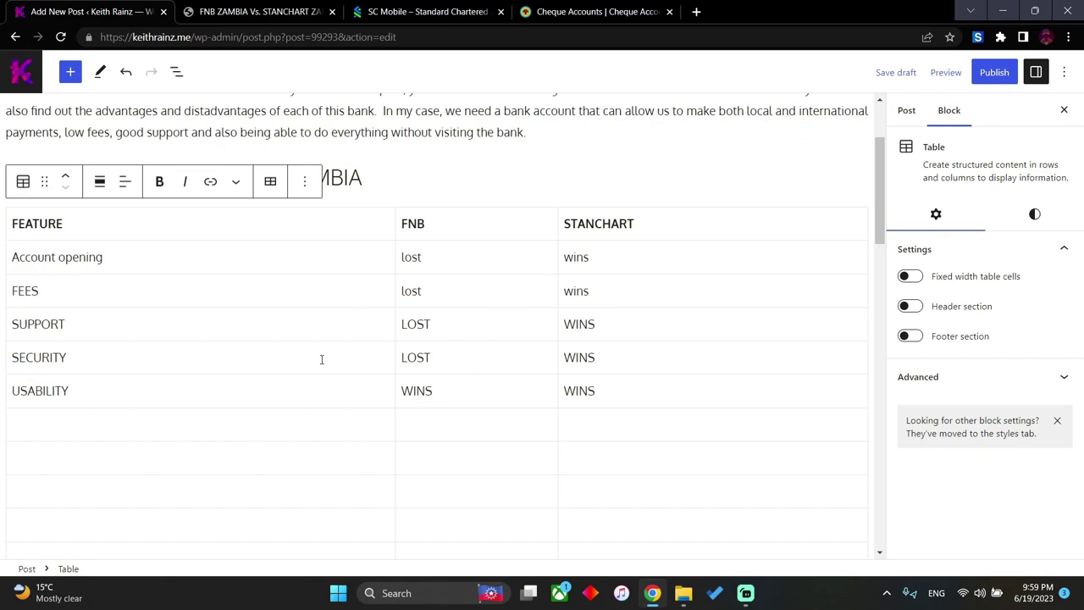
scroll(321, 363, down, 8)
scroll(318, 363, up, 8)
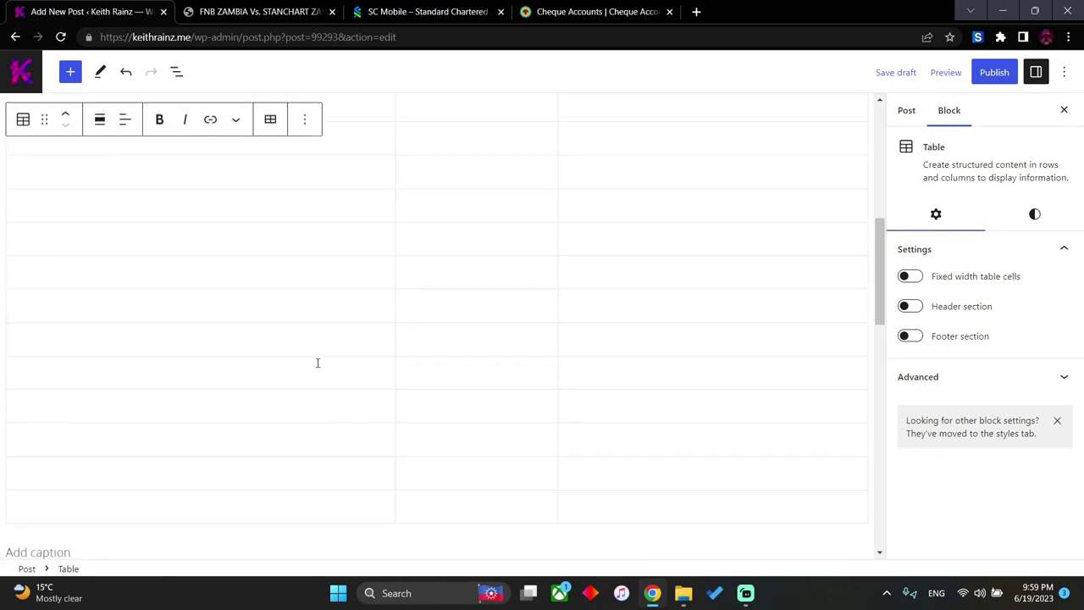
scroll(375, 413, down, 1)
scroll(376, 414, down, 1)
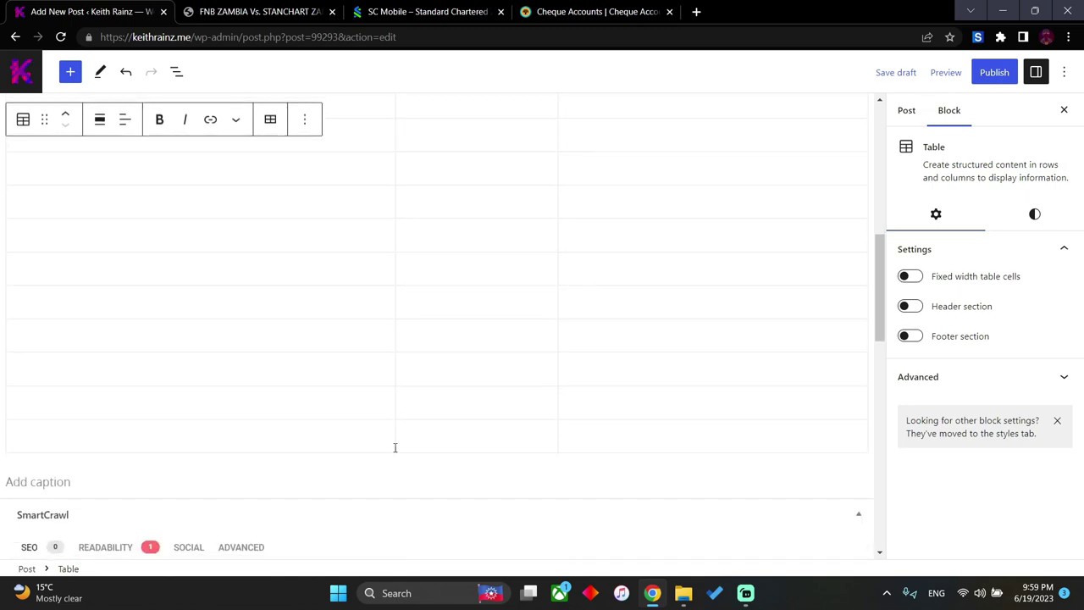
scroll(371, 327, up, 1)
scroll(371, 327, up, 3)
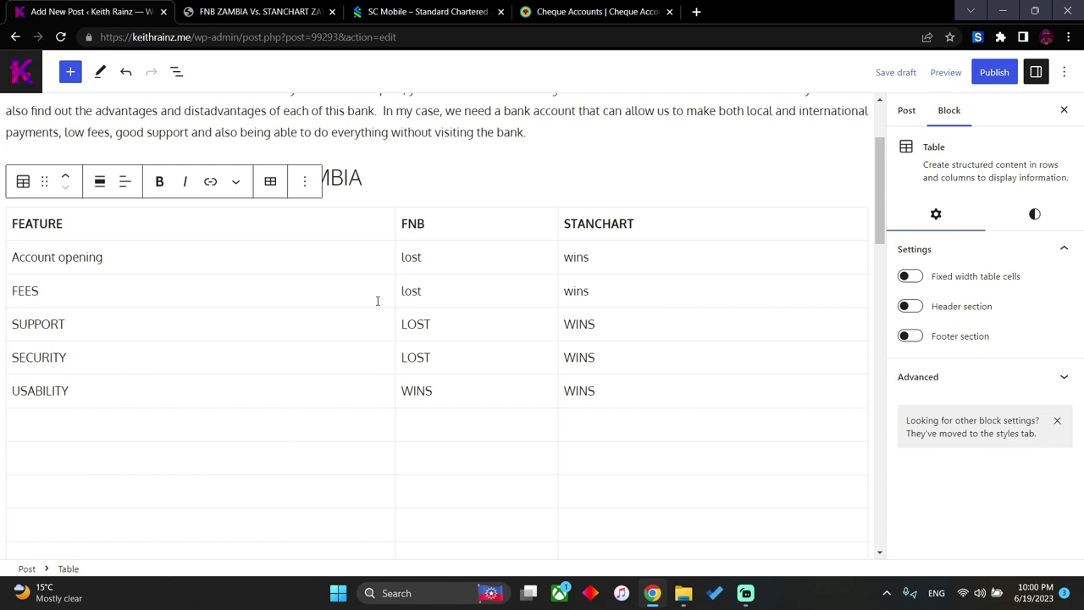
scroll(331, 229, down, 10)
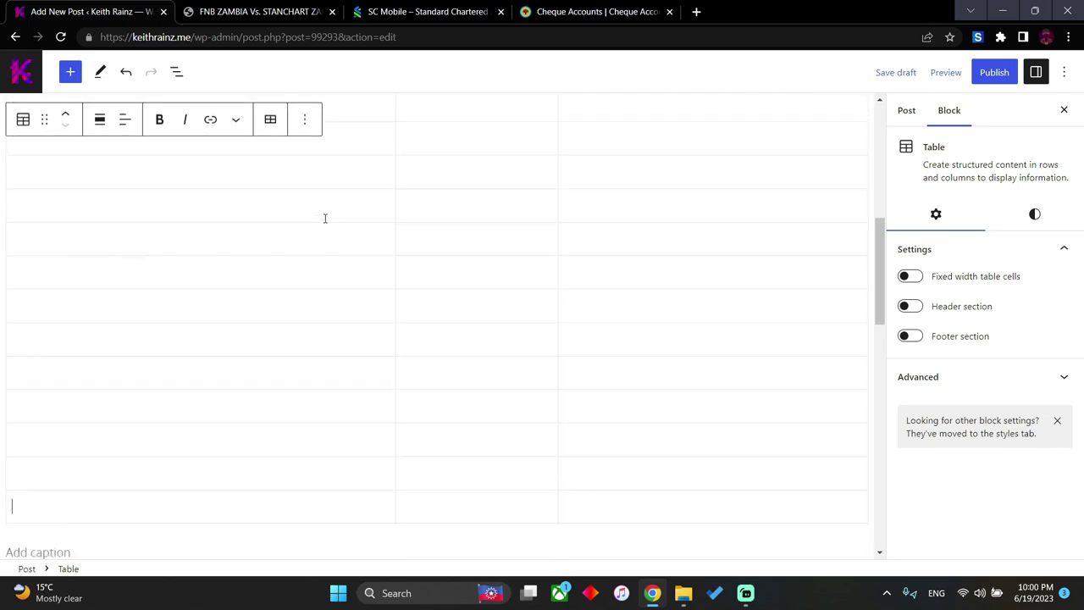
scroll(324, 219, up, 15)
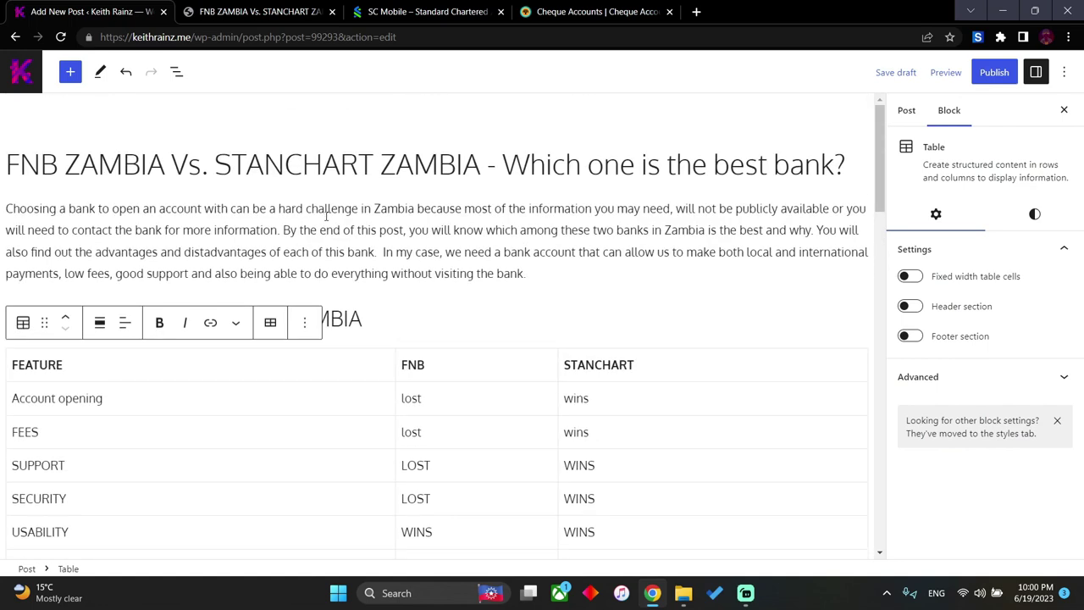
click(388, 211)
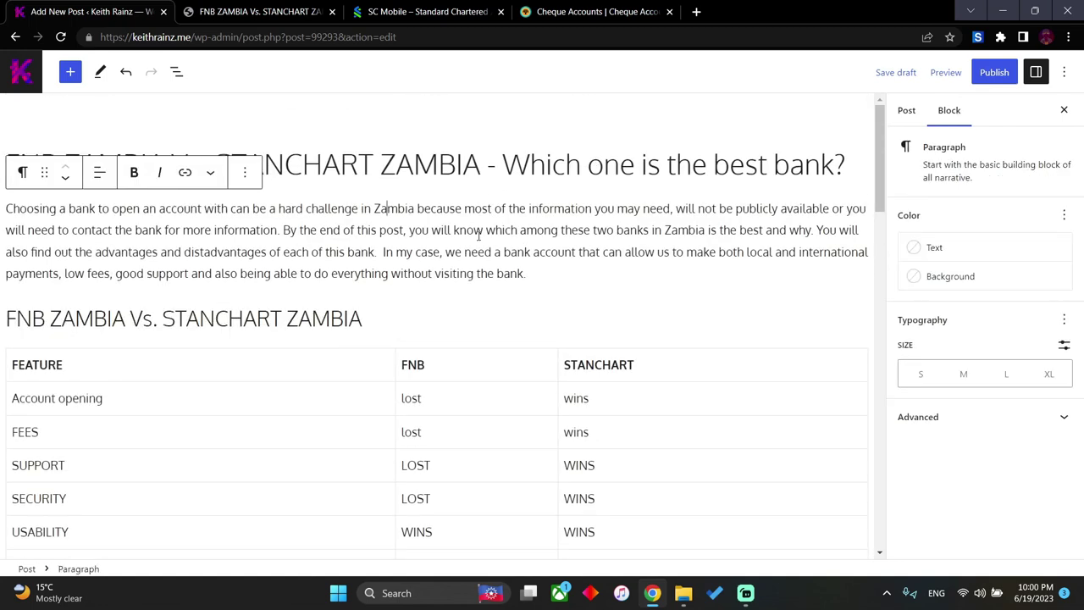
scroll(477, 234, down, 1)
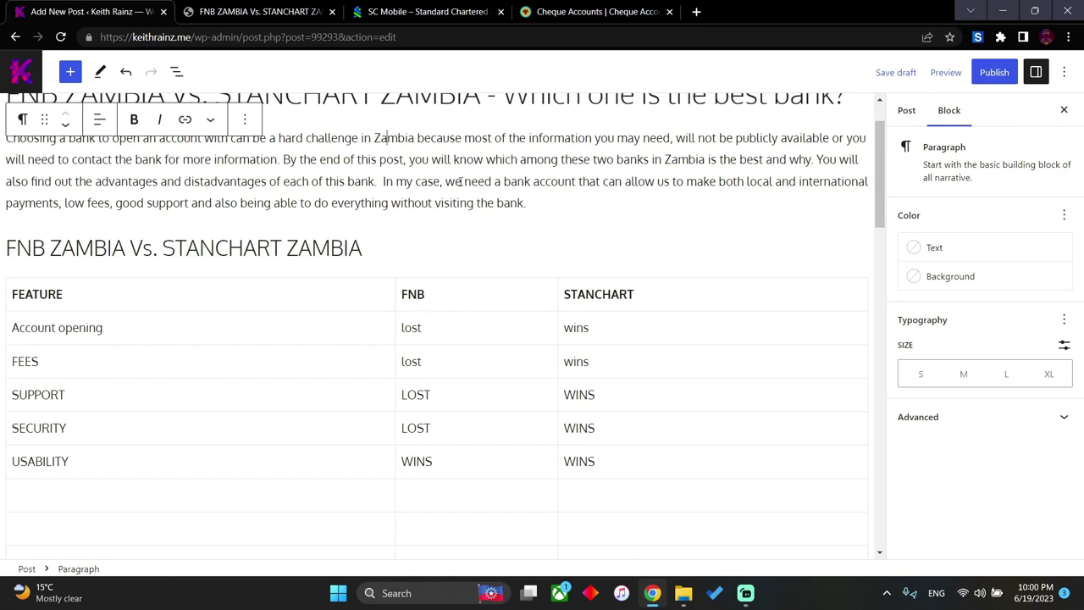
scroll(211, 370, down, 4)
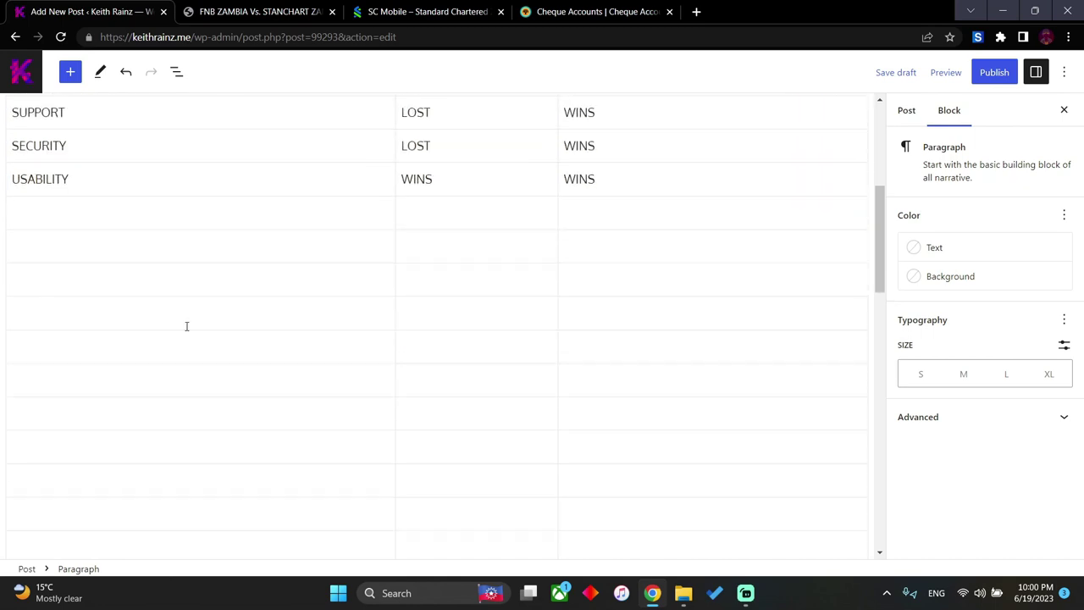
scroll(187, 326, down, 2)
scroll(351, 188, up, 5)
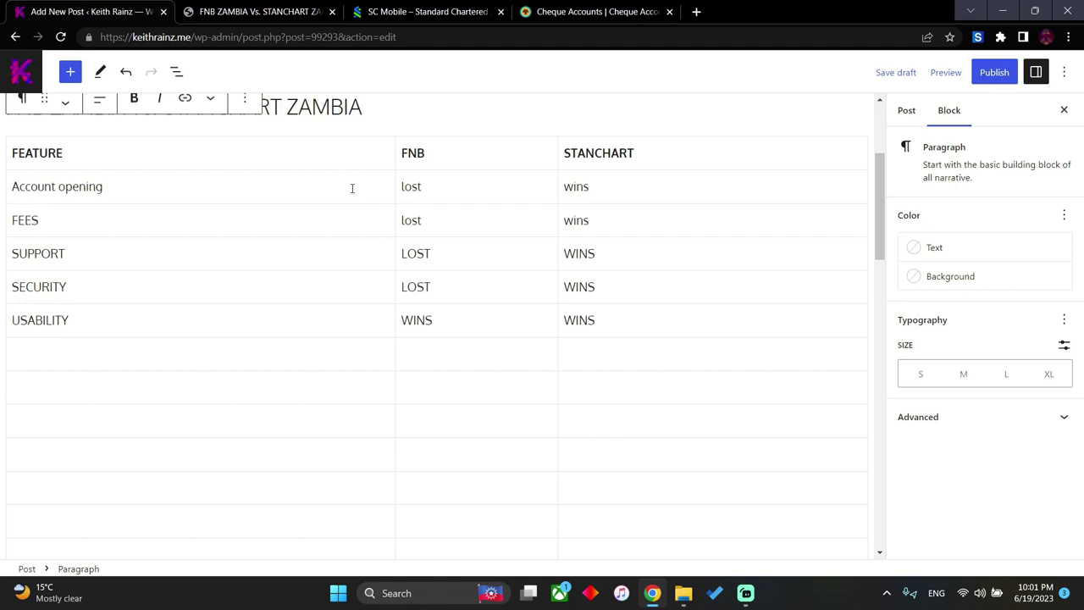
Fill the row below USABILITY with the feature results, best for STANCHART and worst for FNB
click(152, 365)
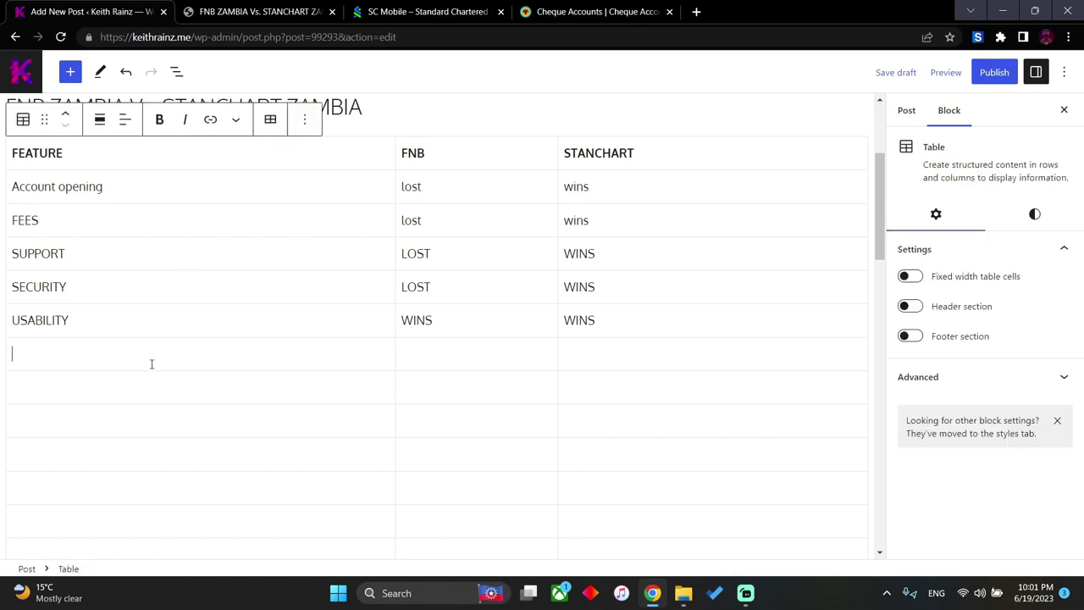
text(results)
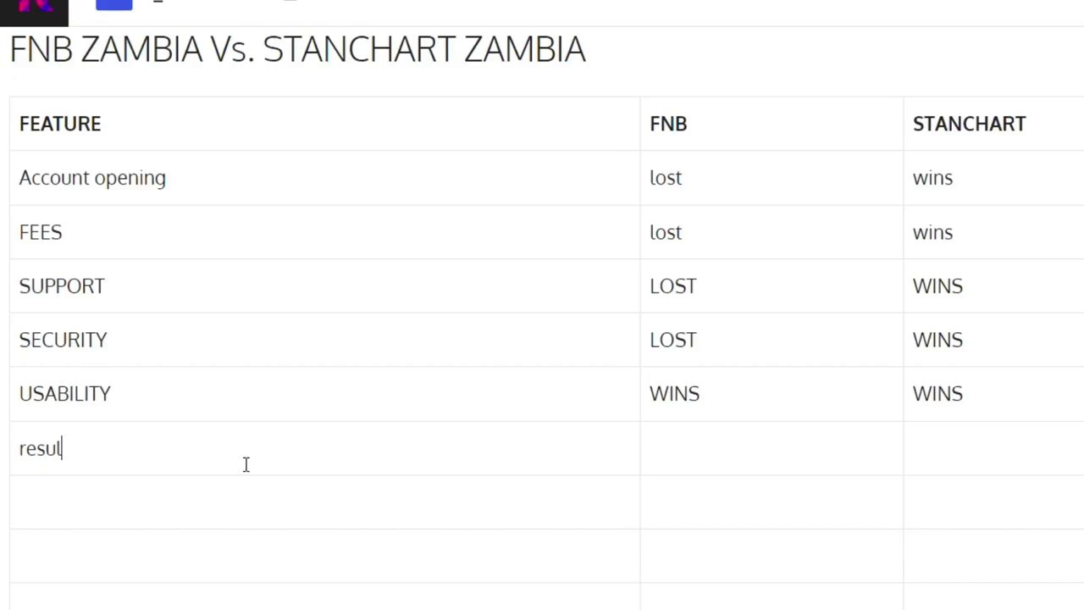
click(988, 464)
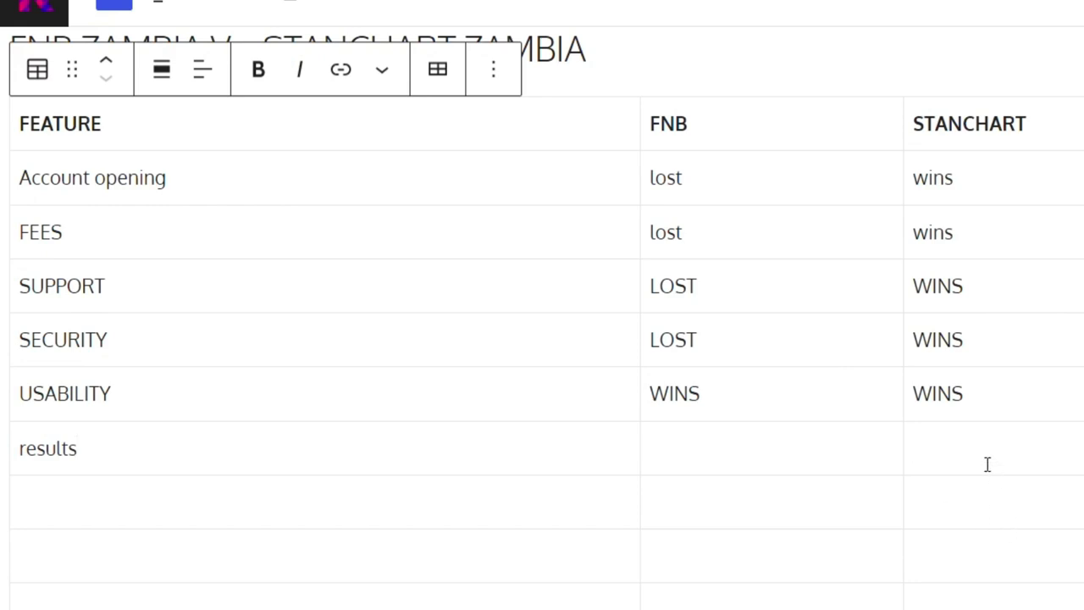
text(best)
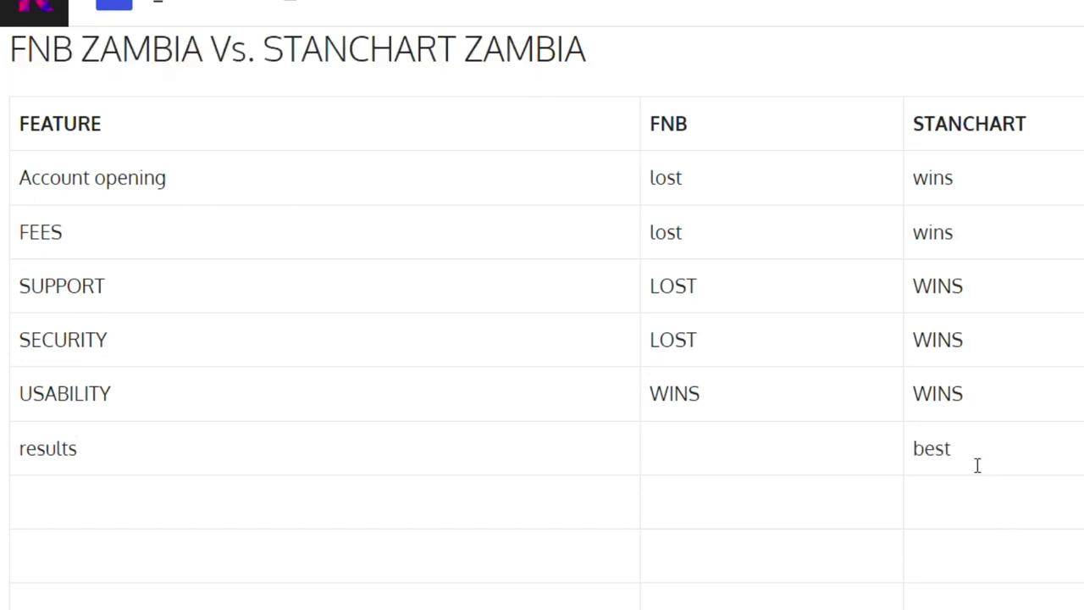
click(784, 444)
text(worst)
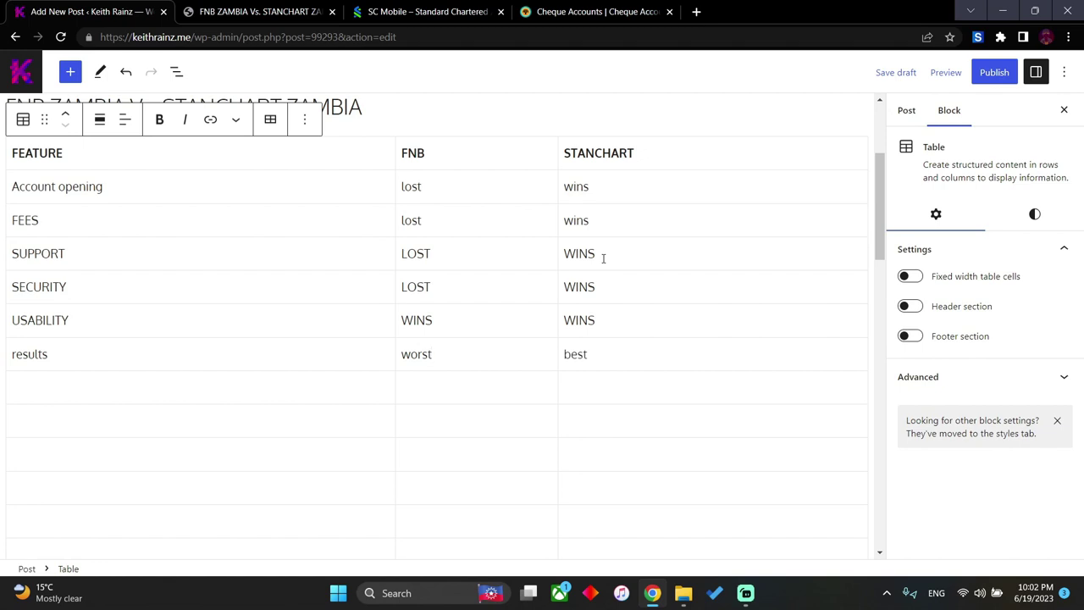
Open the website's public courses page in a new browser tab
click(696, 12)
text(keith)
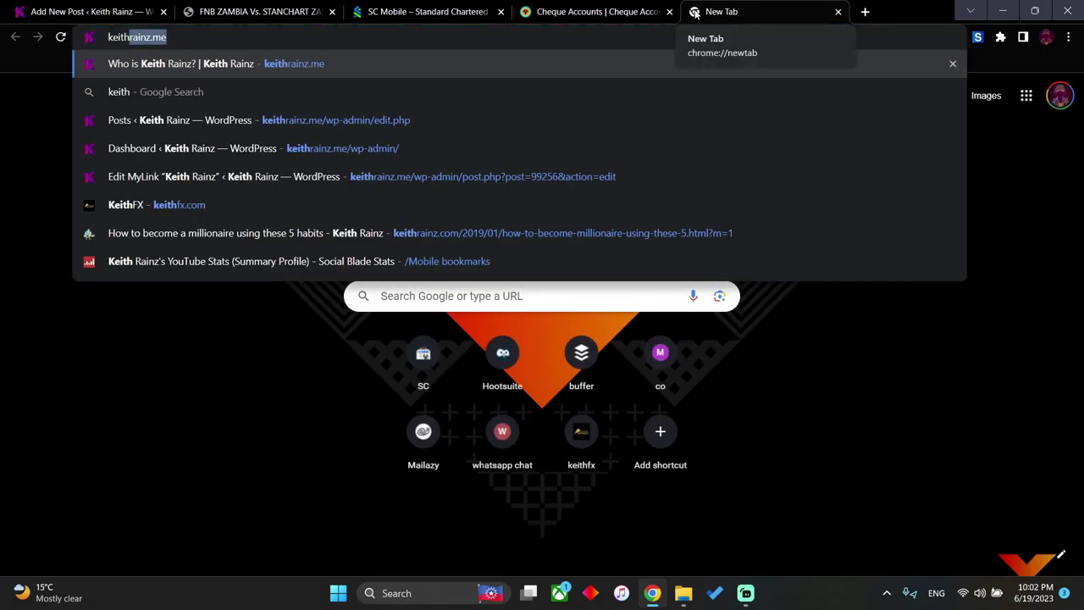
key(Right)
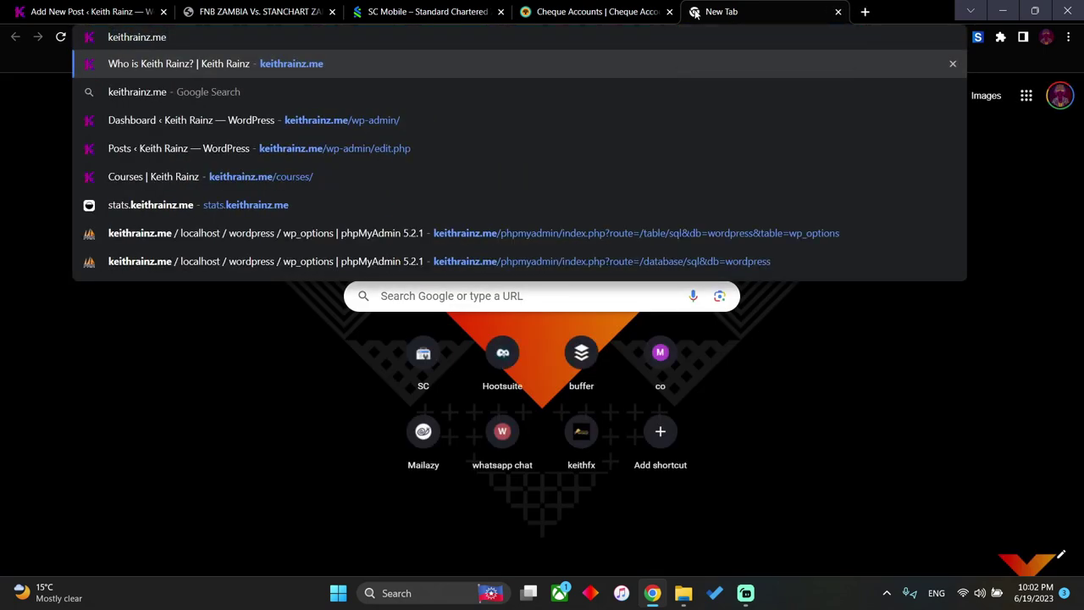
text(/cour)
key(Return)
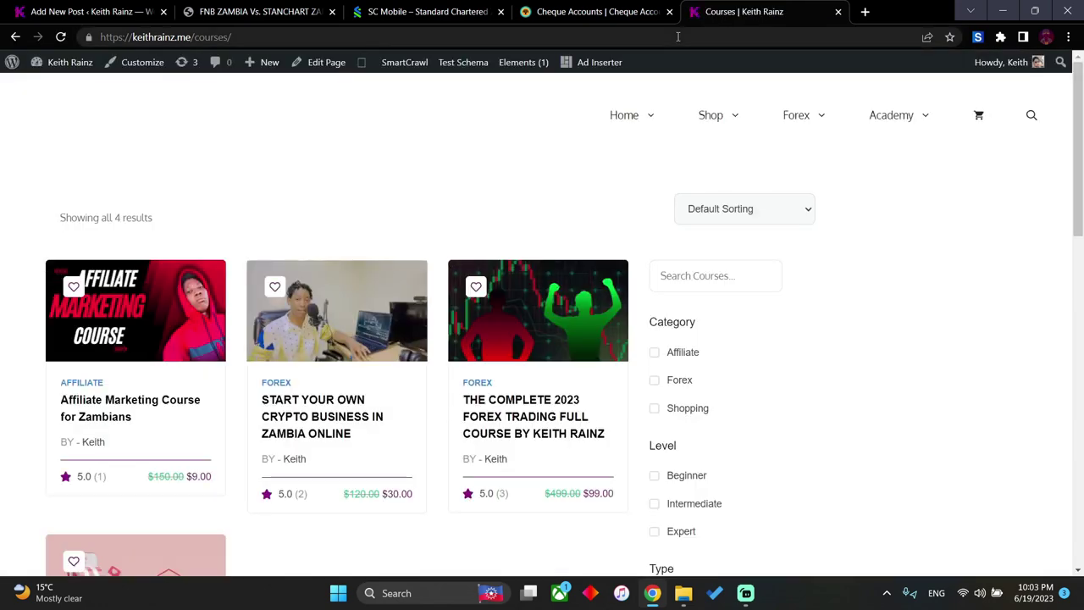
Examine the course listings, including the crypto business, forex trading and online shopping courses with their prices
scroll(530, 158, down, 2)
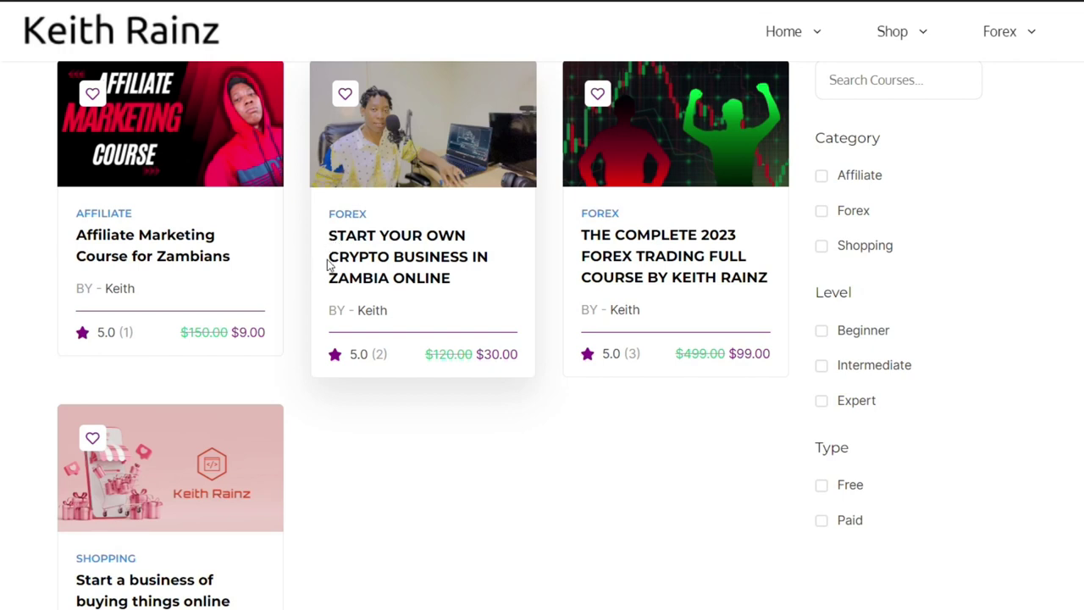
drag(329, 265, 468, 290)
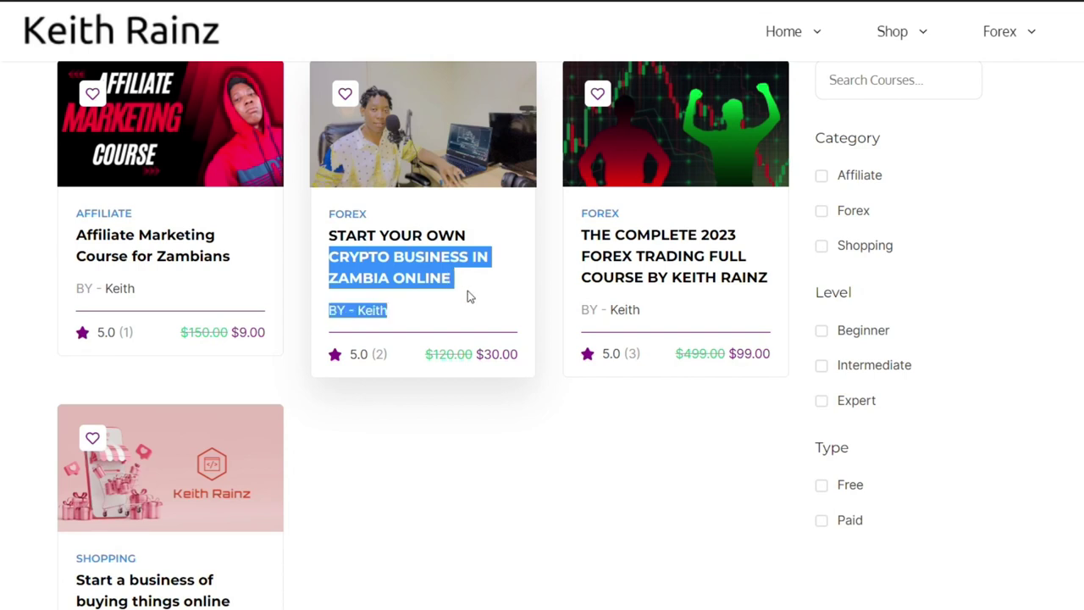
drag(468, 291, 480, 310)
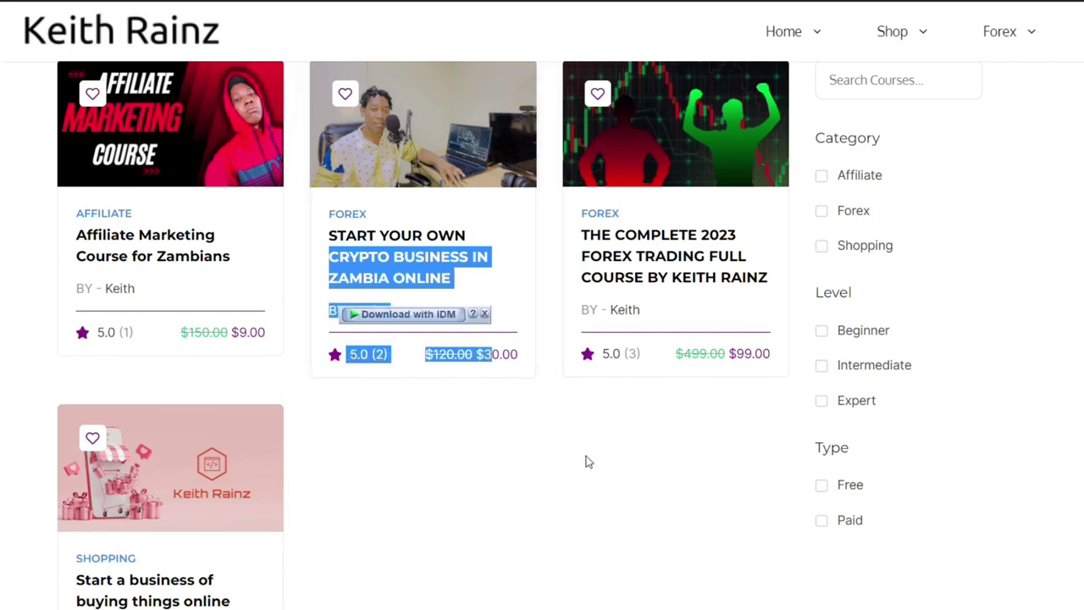
click(581, 423)
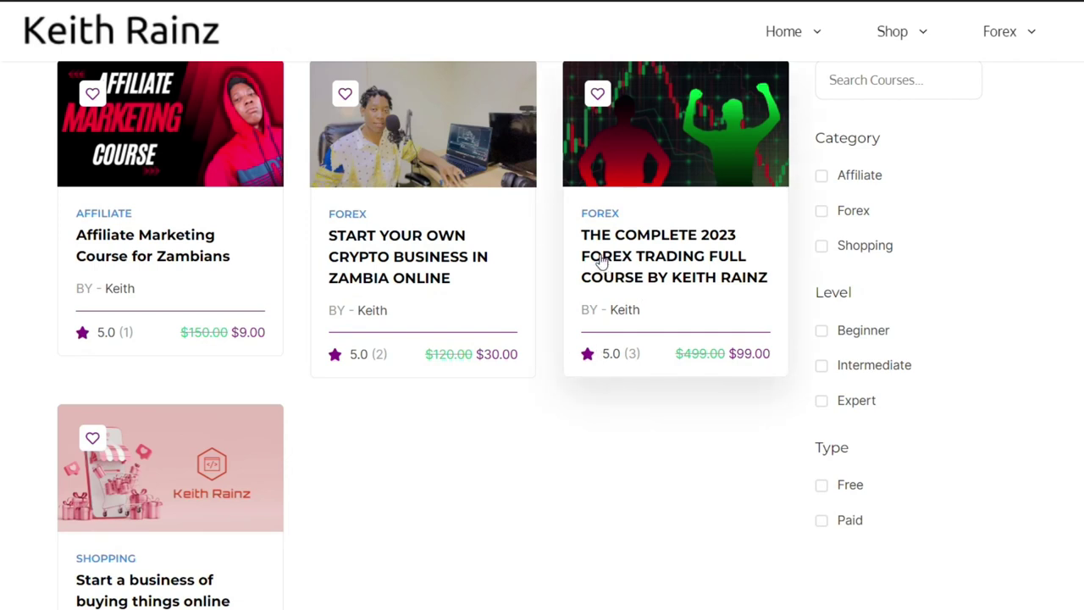
drag(592, 234, 733, 522)
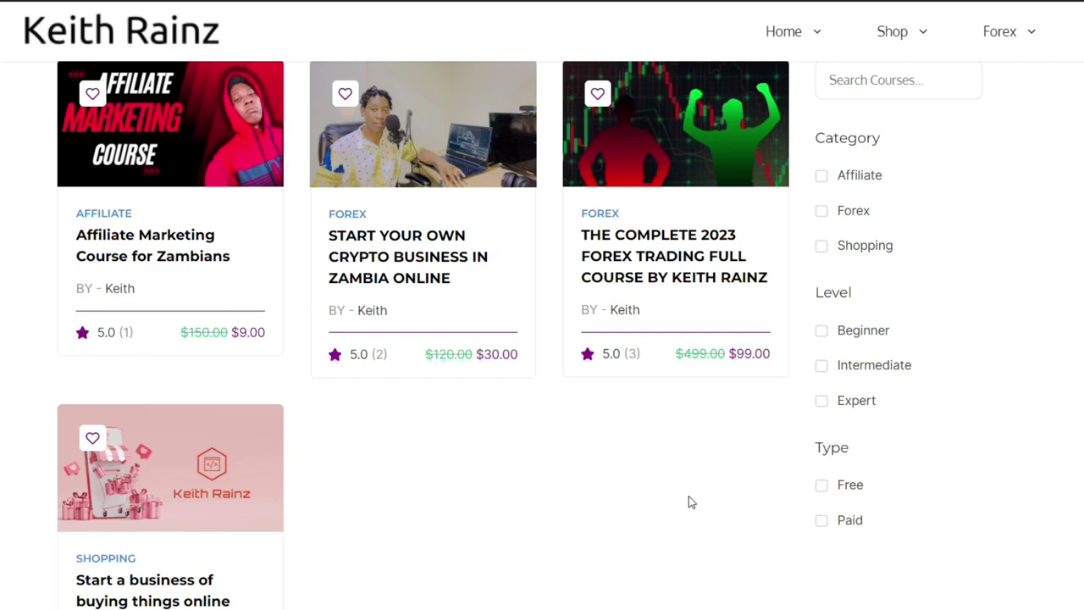
scroll(690, 502, down, 4)
scroll(334, 283, up, 4)
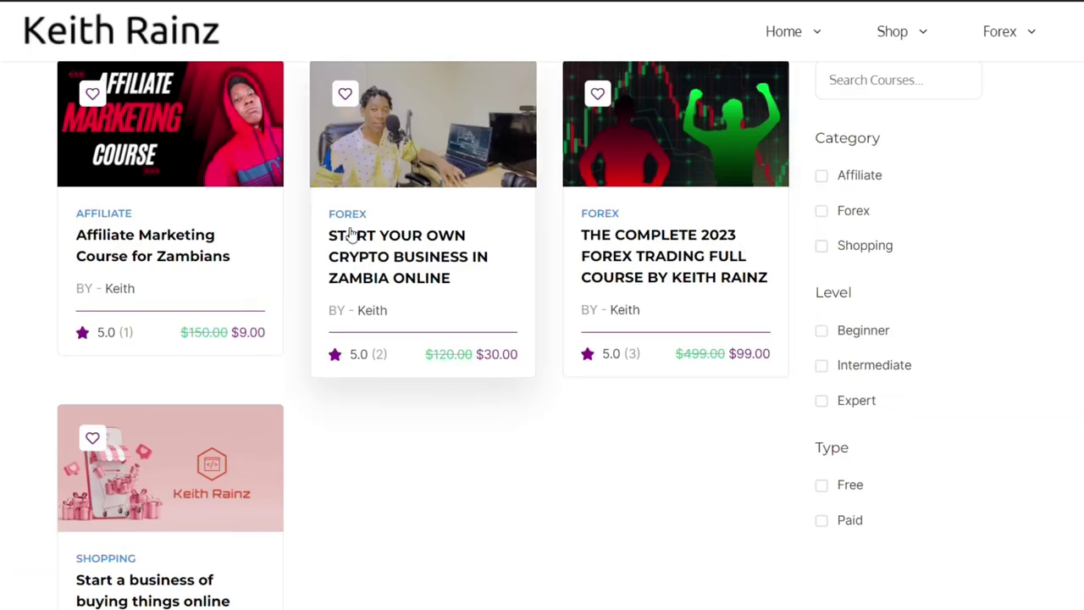
scroll(373, 271, down, 4)
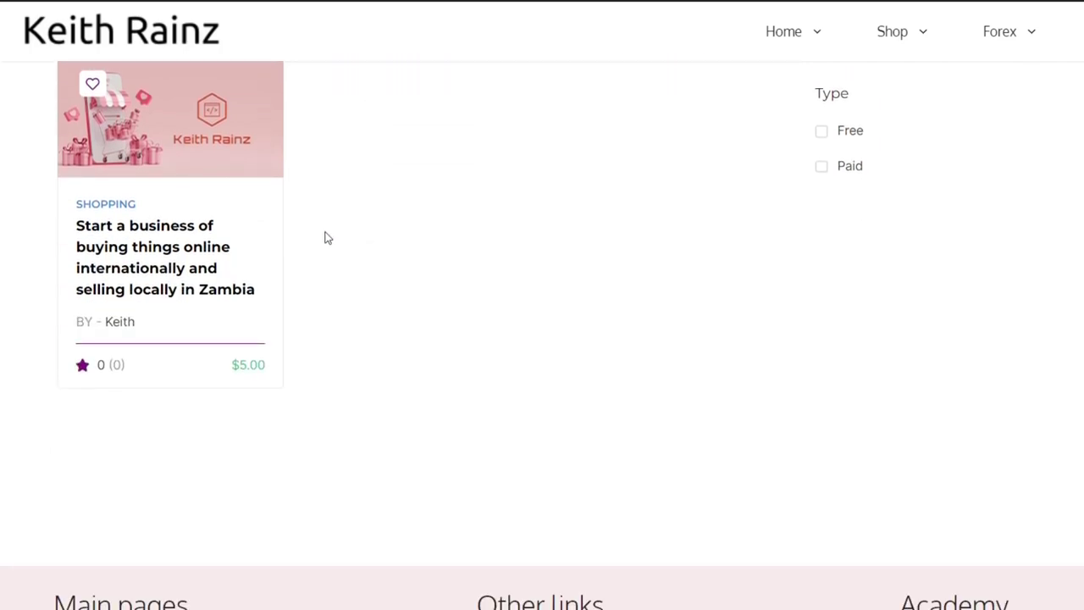
scroll(327, 237, up, 4)
scroll(305, 339, down, 3)
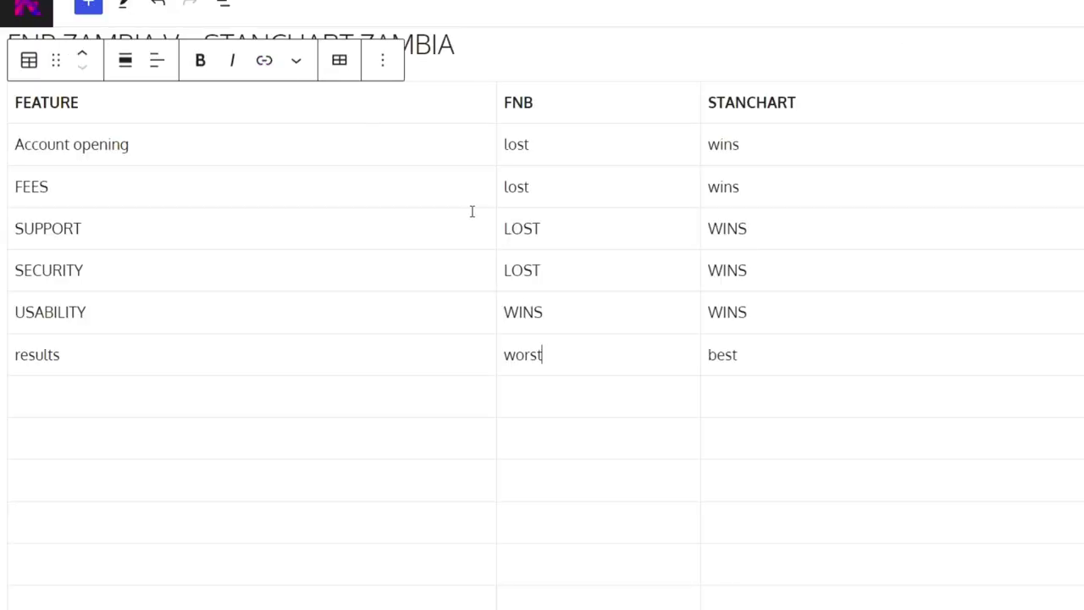
Return to the post editor and enter the contact phone number in the FNB column below the results row
click(583, 394)
text(09777)
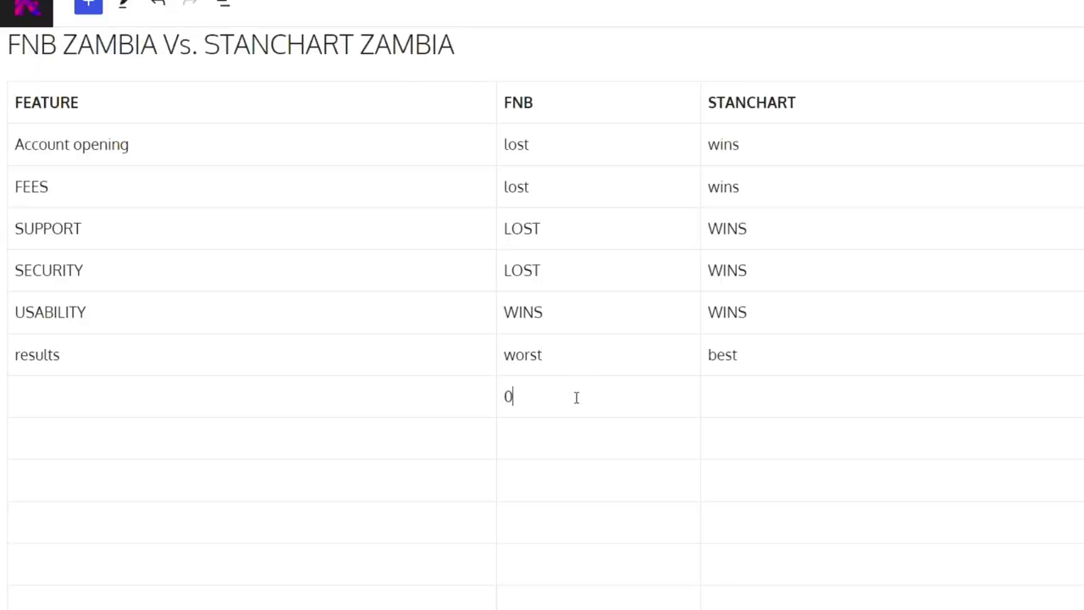